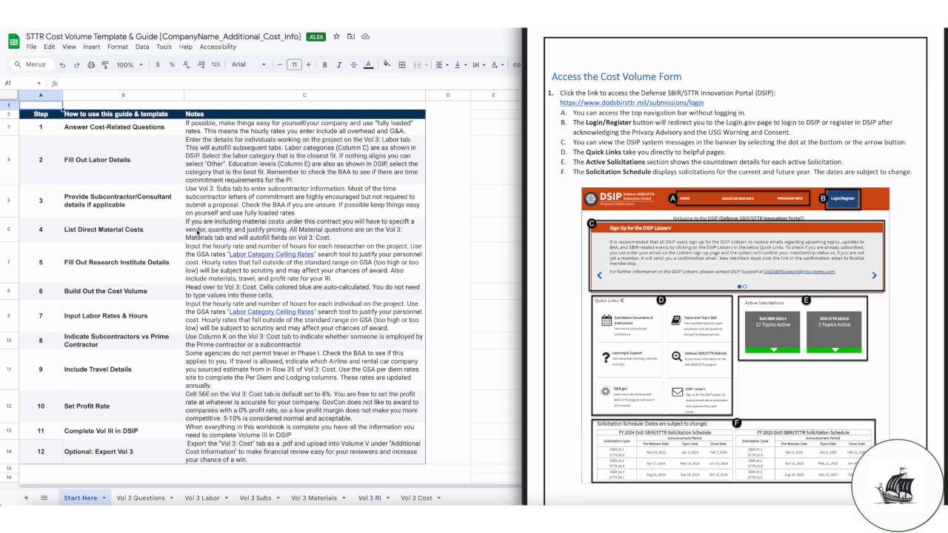
Step: Review the template's Start Here steps and the DSIP Cost Volume instructions through the Proposal Landing page
{"action": "scroll", "coordinate": [206, 227], "scroll_direction": "down", "scroll_amount": 1}
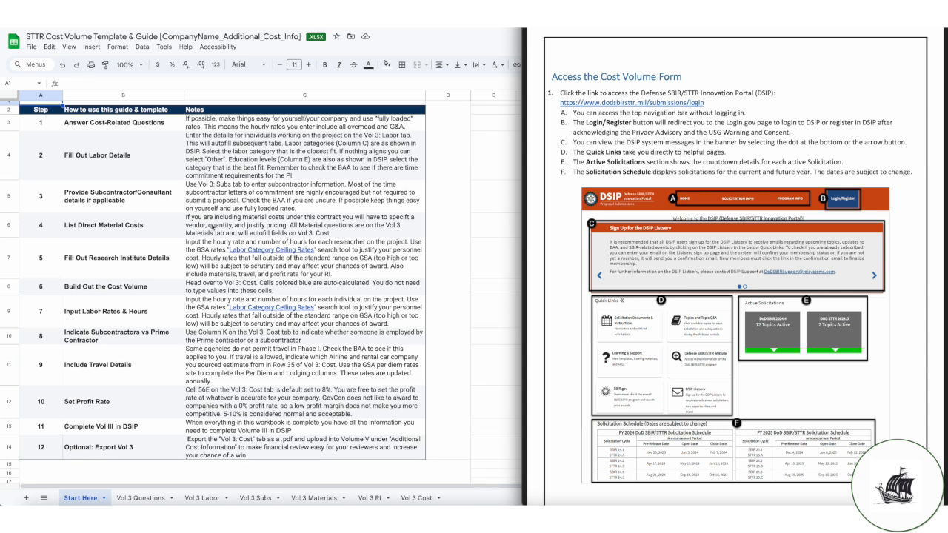
{"action": "scroll", "coordinate": [275, 251], "scroll_direction": "up", "scroll_amount": 1}
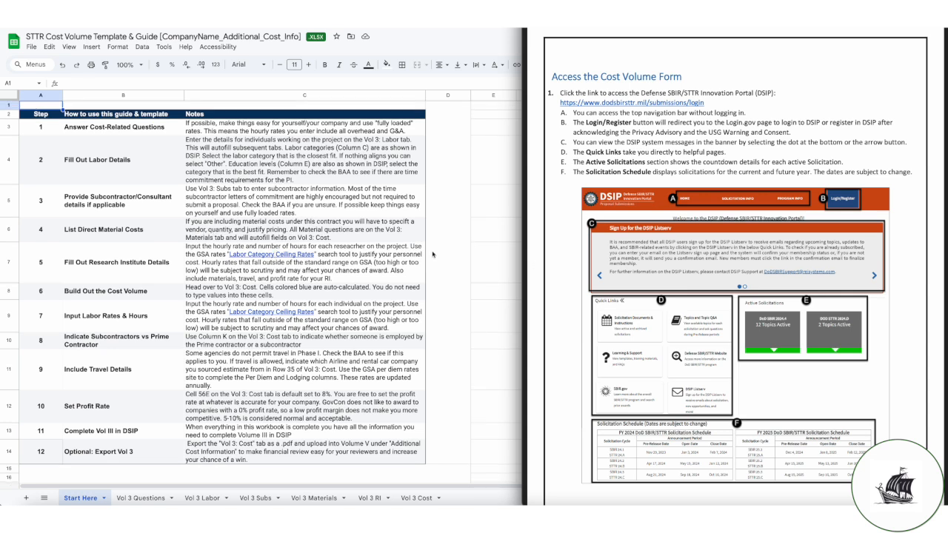
{"action": "scroll", "coordinate": [648, 278], "scroll_direction": "down", "scroll_amount": 2}
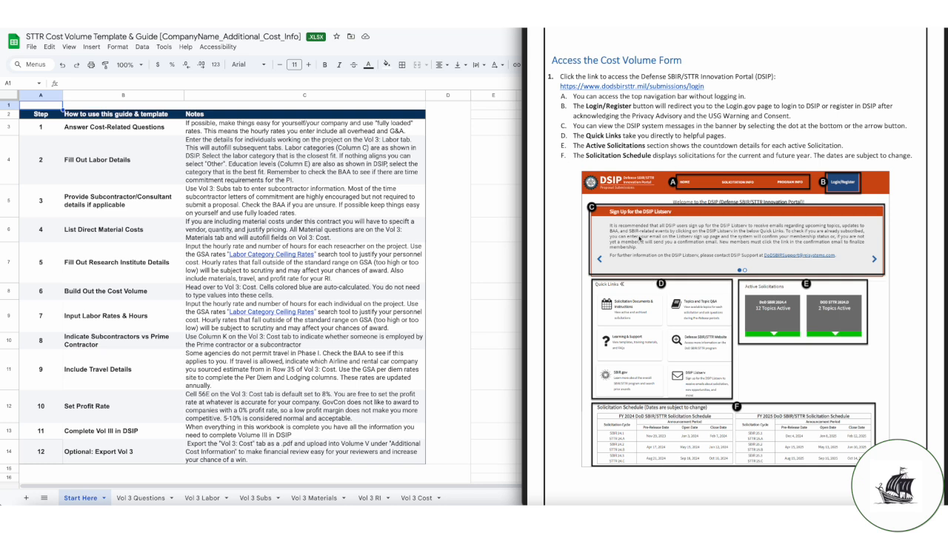
{"action": "scroll", "coordinate": [640, 219], "scroll_direction": "down", "scroll_amount": 3}
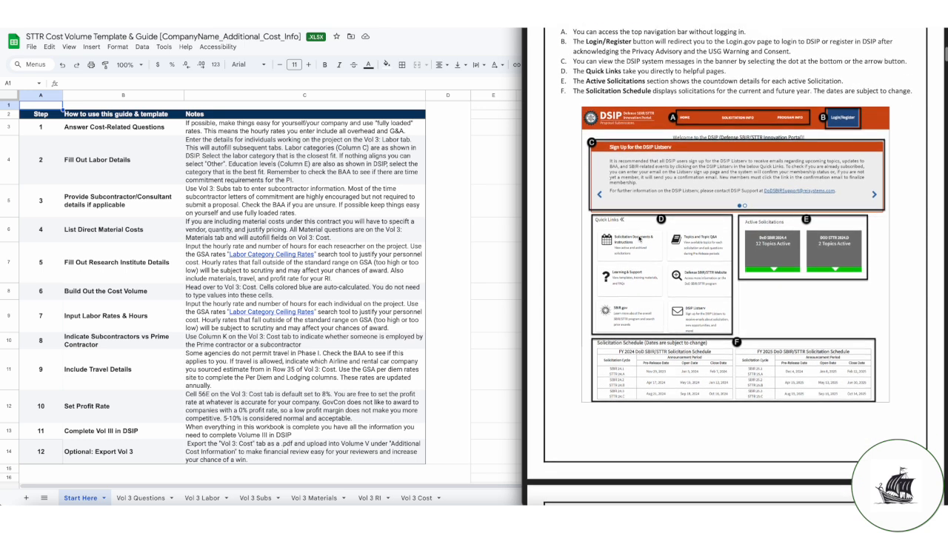
{"action": "scroll", "coordinate": [629, 239], "scroll_direction": "up", "scroll_amount": 2}
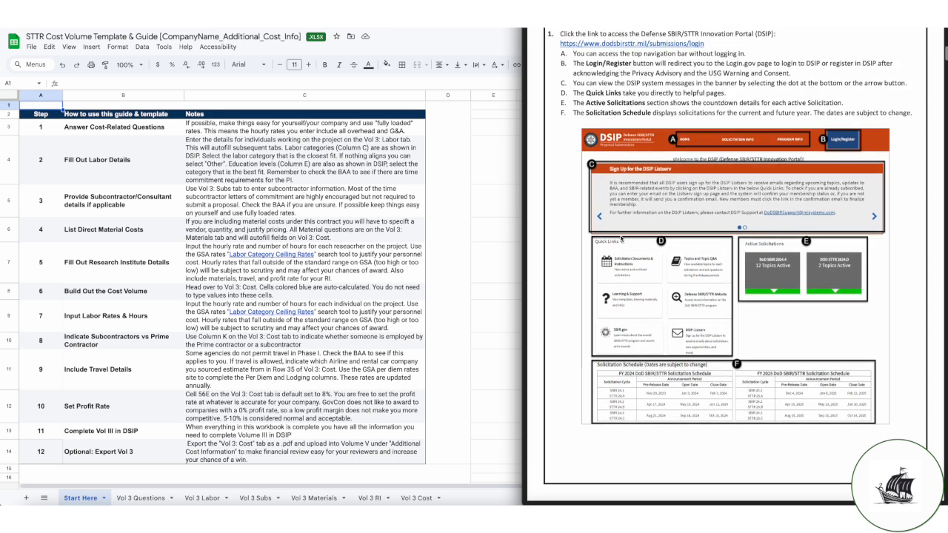
{"action": "scroll", "coordinate": [684, 164], "scroll_direction": "down", "scroll_amount": 1}
{"action": "scroll", "coordinate": [684, 165], "scroll_direction": "up", "scroll_amount": 1}
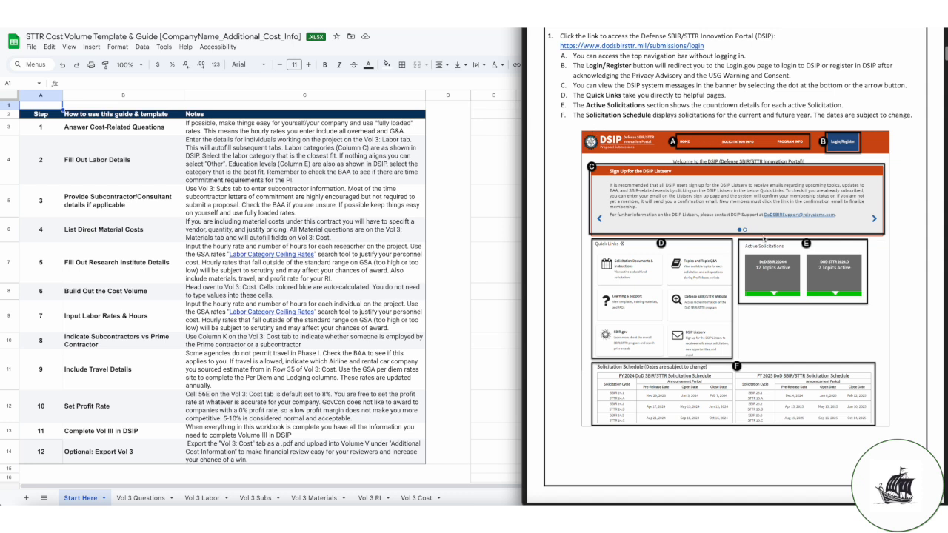
{"action": "scroll", "coordinate": [765, 238], "scroll_direction": "down", "scroll_amount": 10}
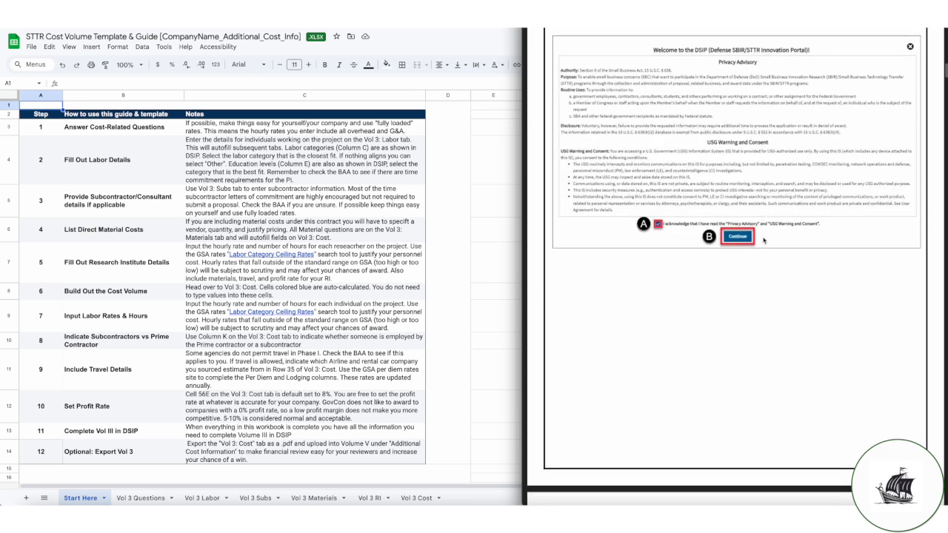
{"action": "scroll", "coordinate": [764, 238], "scroll_direction": "down", "scroll_amount": 8}
{"action": "scroll", "coordinate": [764, 239], "scroll_direction": "down", "scroll_amount": 10}
{"action": "scroll", "coordinate": [765, 239], "scroll_direction": "down", "scroll_amount": 10}
{"action": "scroll", "coordinate": [764, 239], "scroll_direction": "down", "scroll_amount": 10}
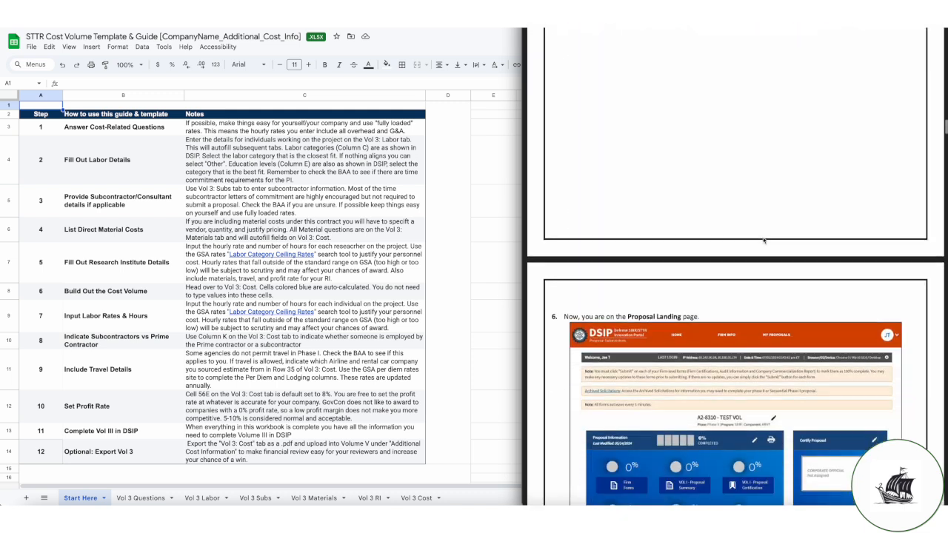
{"action": "scroll", "coordinate": [764, 240], "scroll_direction": "down", "scroll_amount": 10}
{"action": "scroll", "coordinate": [764, 240], "scroll_direction": "down", "scroll_amount": 2}
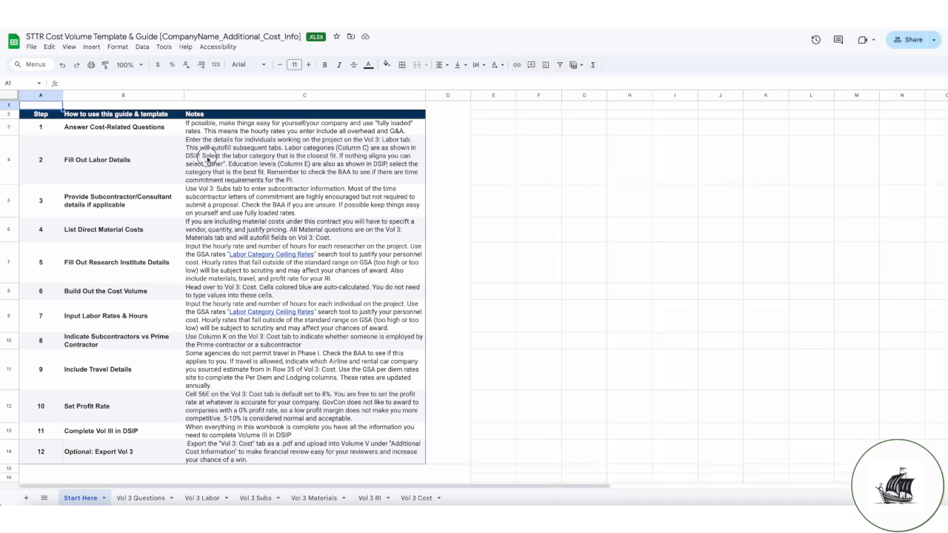
{"action": "left_click", "coordinate": [212, 150]}
{"action": "left_click_drag", "start_coordinate": [220, 137], "coordinate": [252, 453]}
{"action": "left_click", "coordinate": [482, 448]}
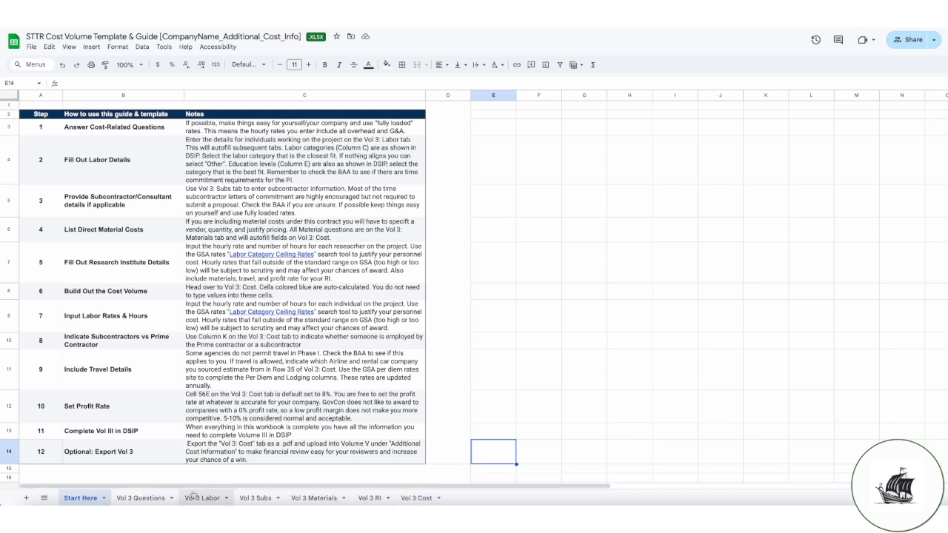
Step: In the Vol 3 Questions sheet, choose Materials as the additional cost volume component
{"action": "left_click", "coordinate": [140, 494]}
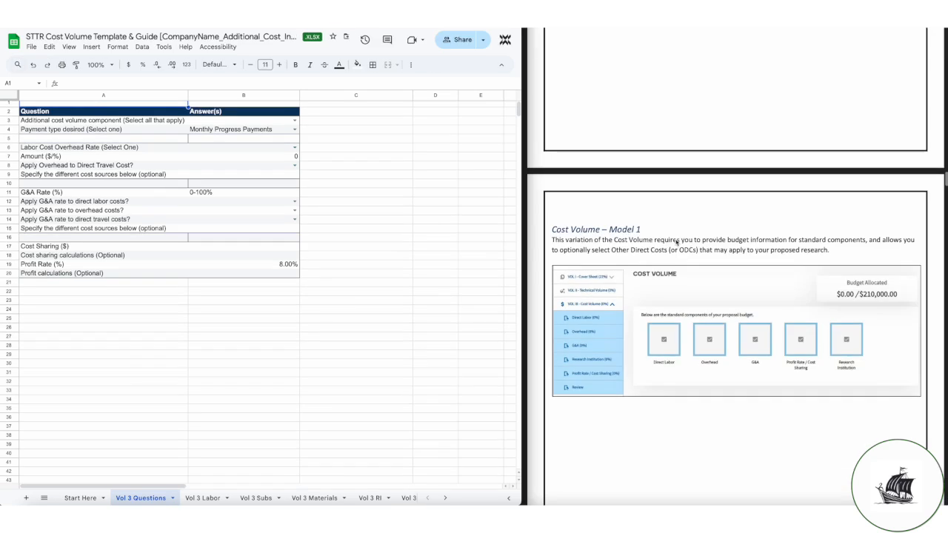
{"action": "scroll", "coordinate": [676, 242], "scroll_direction": "down", "scroll_amount": 10}
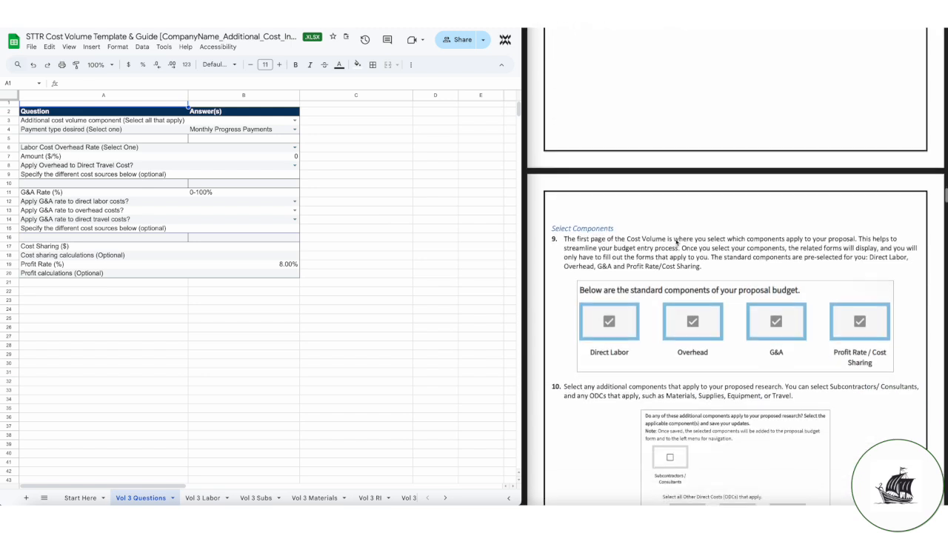
{"action": "scroll", "coordinate": [676, 242], "scroll_direction": "down", "scroll_amount": 2}
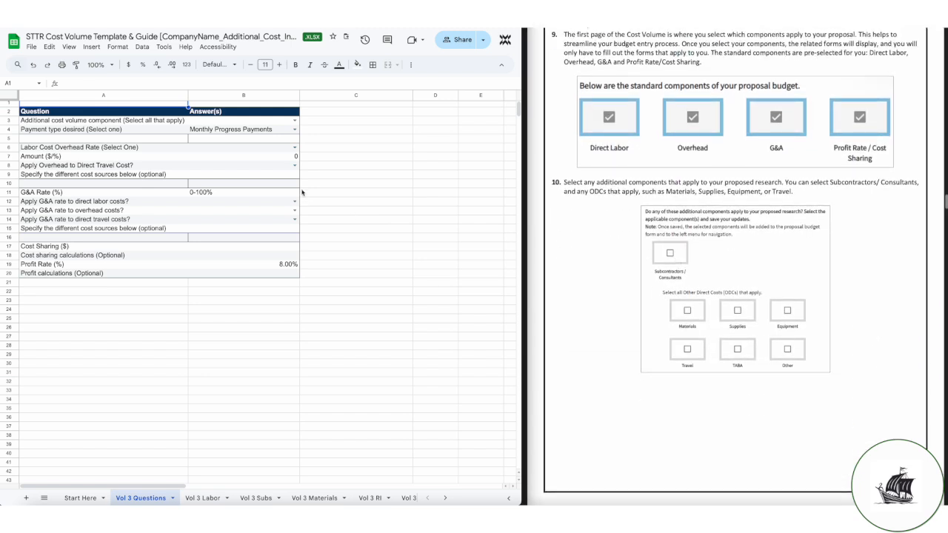
{"action": "left_click", "coordinate": [295, 120]}
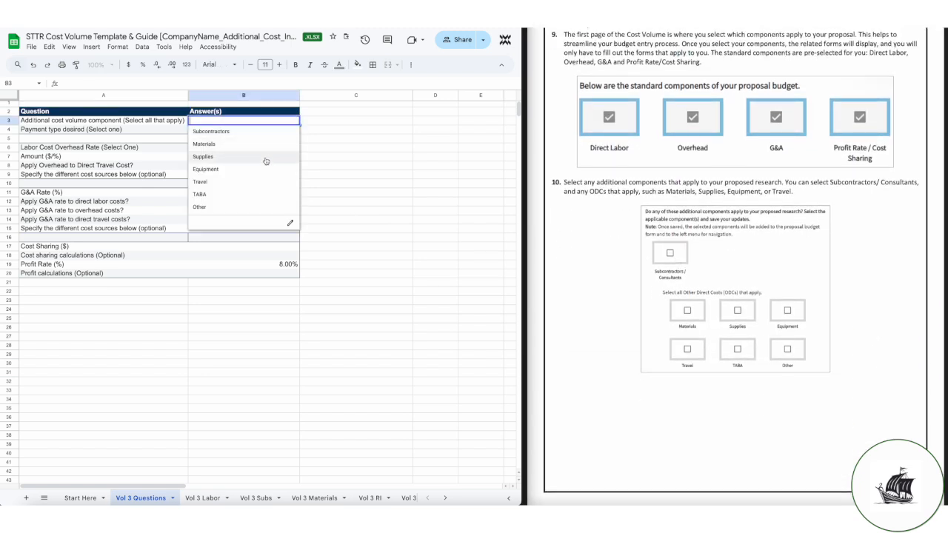
{"action": "left_click", "coordinate": [258, 186]}
{"action": "left_click", "coordinate": [296, 123]}
{"action": "left_click", "coordinate": [285, 144]}
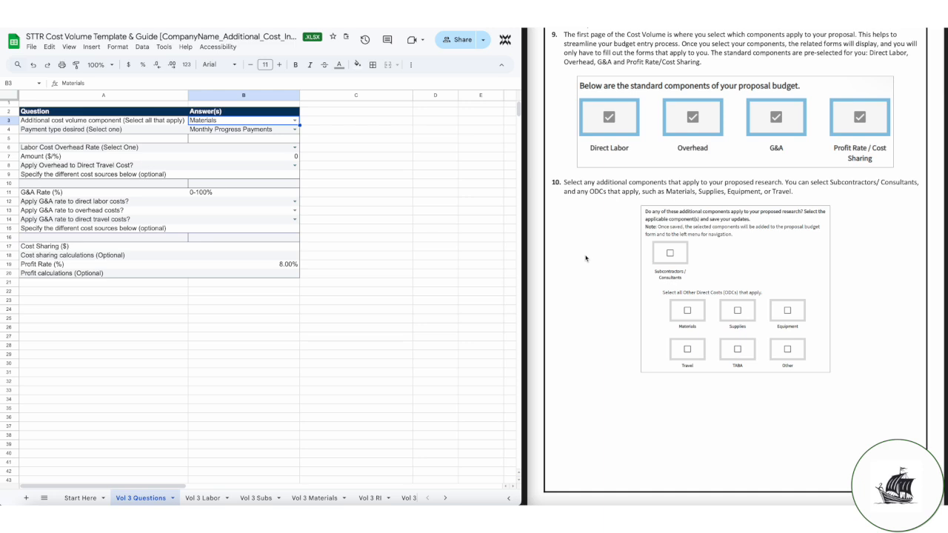
Step: Set the desired payment type to Milestone Progress Payments
{"action": "scroll", "coordinate": [634, 271], "scroll_direction": "up", "scroll_amount": 1}
{"action": "left_click", "coordinate": [295, 129]}
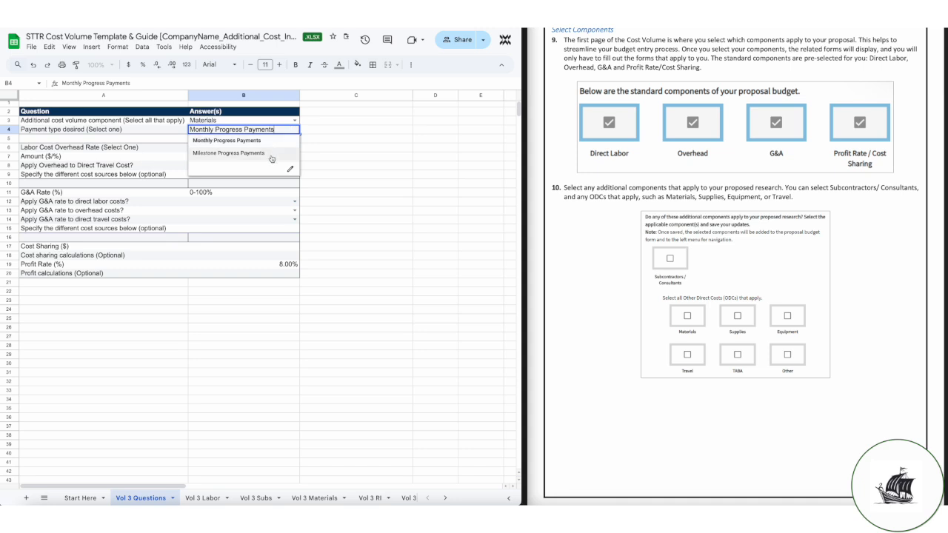
{"action": "left_click", "coordinate": [272, 154]}
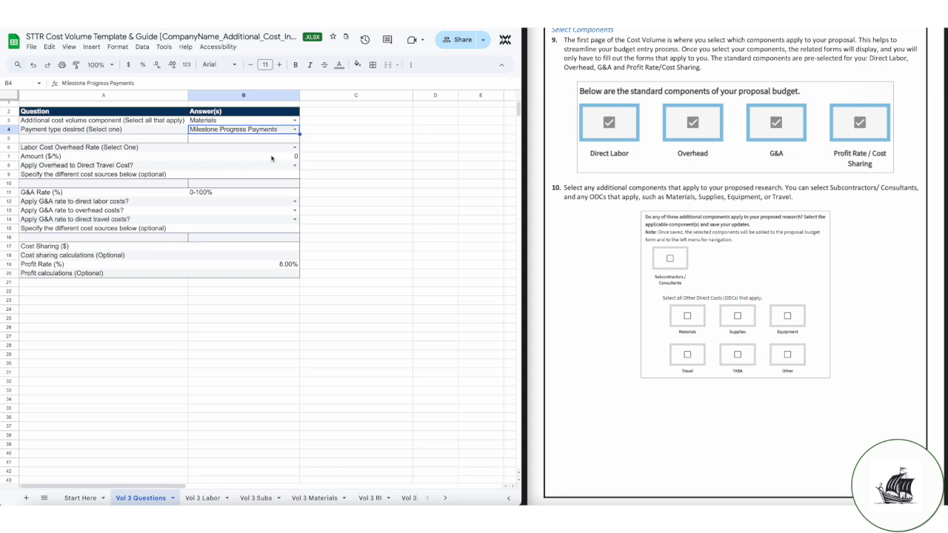
{"action": "left_click", "coordinate": [295, 129]}
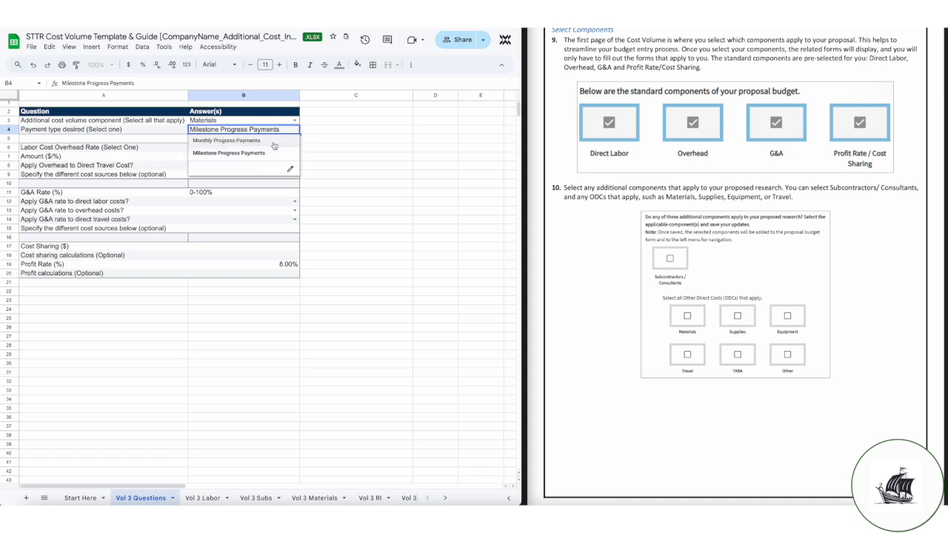
{"action": "left_click", "coordinate": [314, 150]}
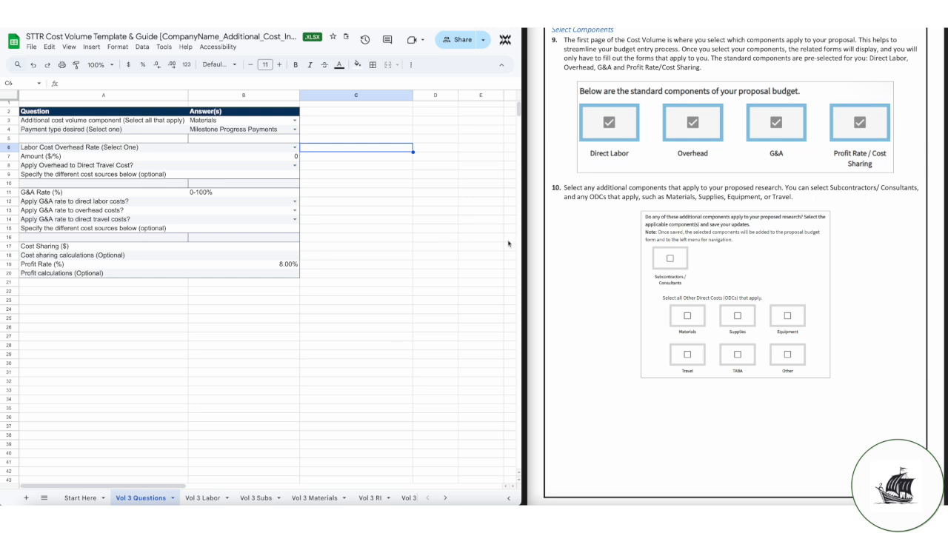
Step: Set the Labor Cost Overhead Rate to Rate % and answer No to applying overhead to direct travel cost
{"action": "scroll", "coordinate": [570, 250], "scroll_direction": "down", "scroll_amount": 1}
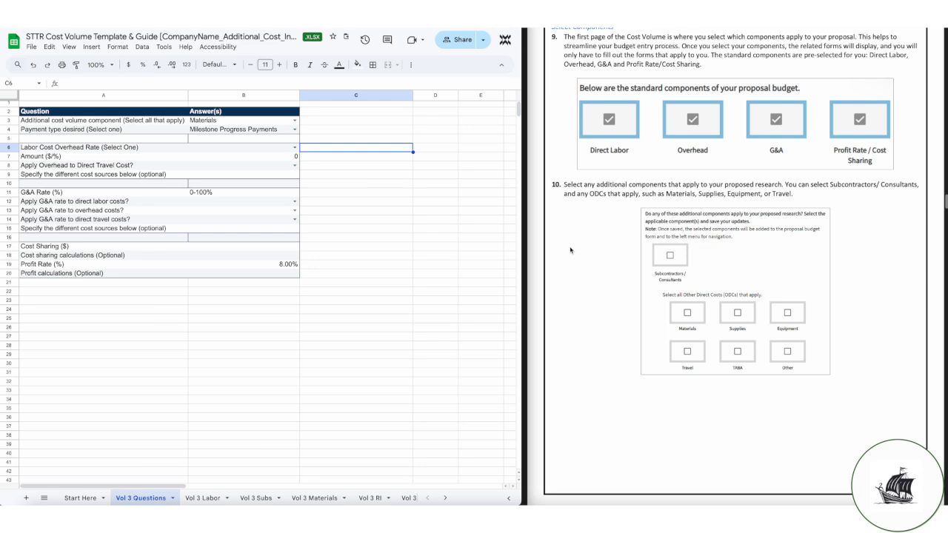
{"action": "left_click", "coordinate": [249, 151]}
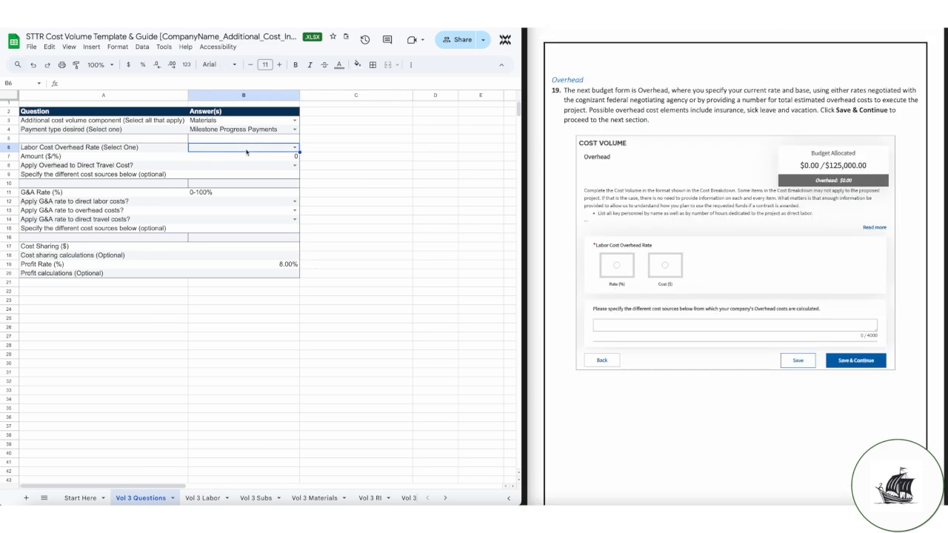
{"action": "left_click", "coordinate": [294, 148]}
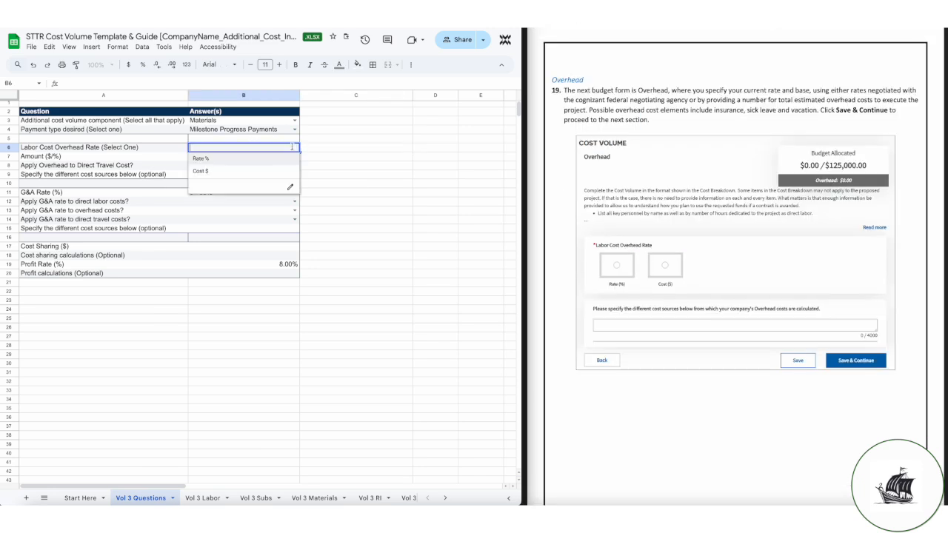
{"action": "left_click", "coordinate": [269, 157]}
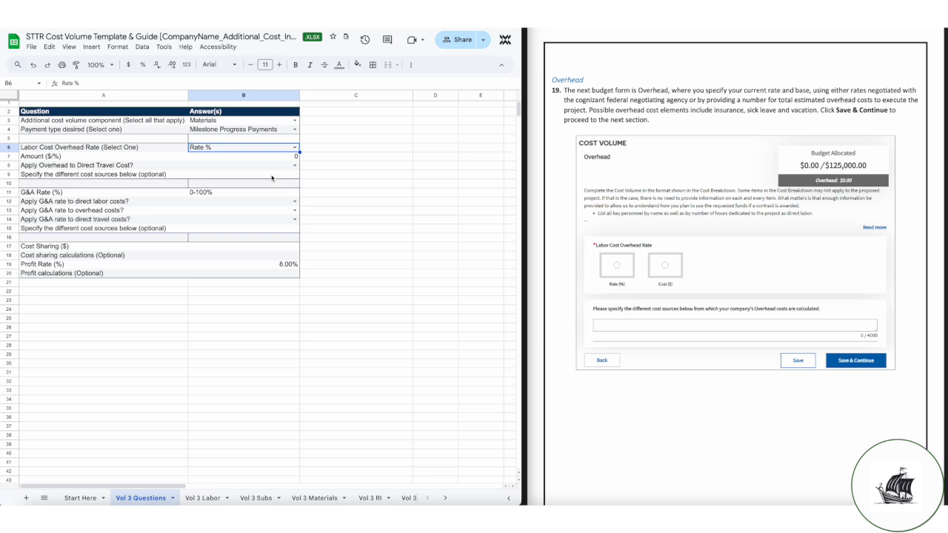
{"action": "left_click", "coordinate": [294, 165]}
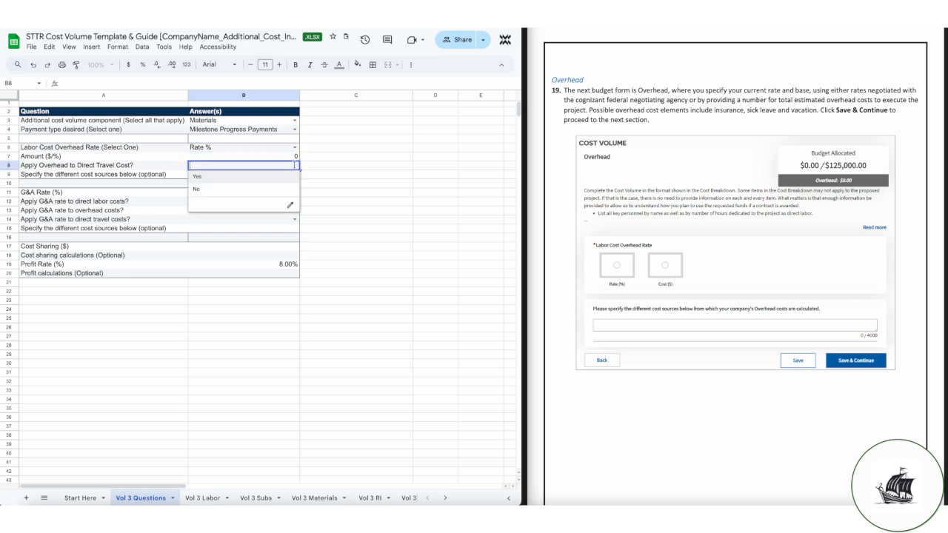
{"action": "left_click", "coordinate": [261, 192]}
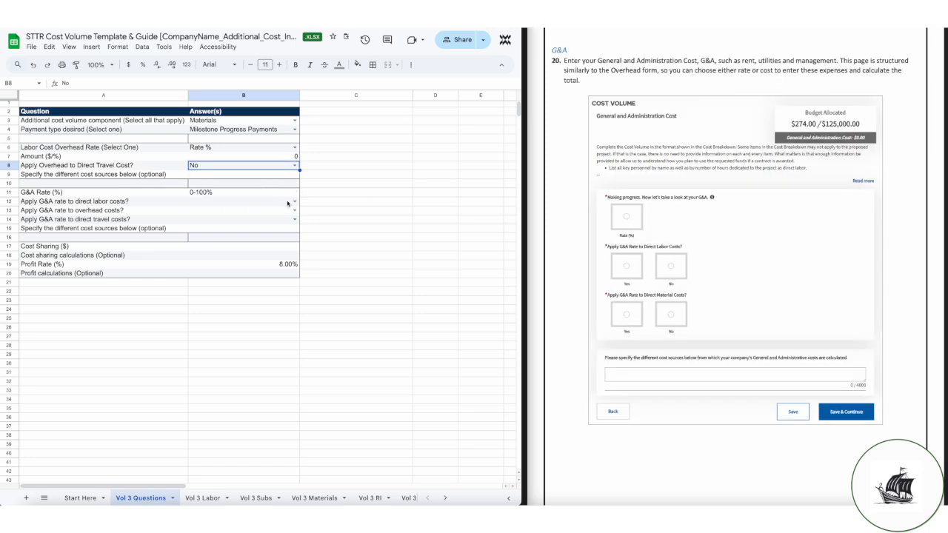
Step: Set the G&A rate to 0 and answer No to applying it to direct labor, overhead and direct travel costs
{"action": "left_click", "coordinate": [294, 201]}
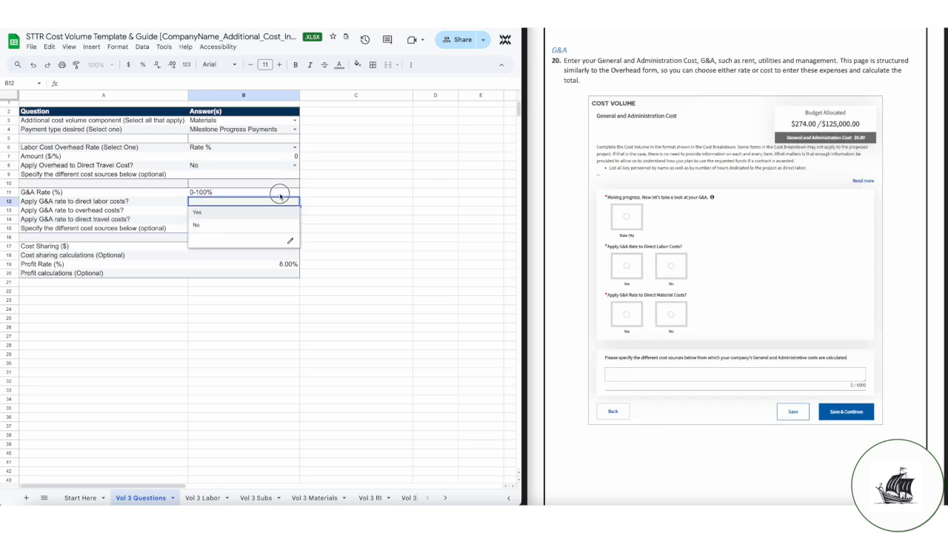
{"action": "left_click", "coordinate": [280, 194]}
{"action": "type", "text": "0"}
{"action": "left_click", "coordinate": [288, 205]}
{"action": "left_click", "coordinate": [294, 201]}
{"action": "left_click", "coordinate": [276, 223]}
{"action": "left_click", "coordinate": [294, 211]}
{"action": "left_click", "coordinate": [281, 232]}
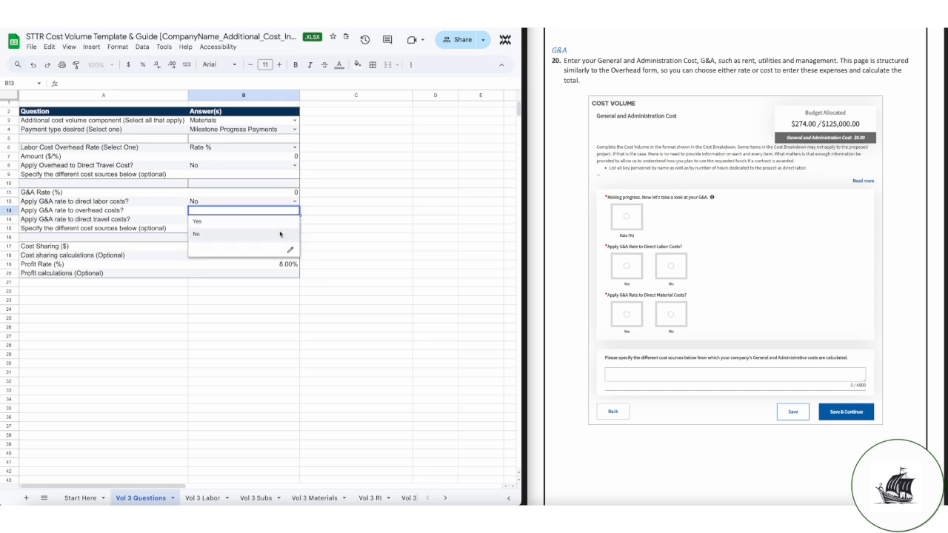
{"action": "left_click", "coordinate": [294, 219]}
{"action": "left_click", "coordinate": [278, 242]}
Step: Enter 0 as the Cost Sharing amount and select the Profit Rate question with its answer
{"action": "left_click", "coordinate": [275, 247]}
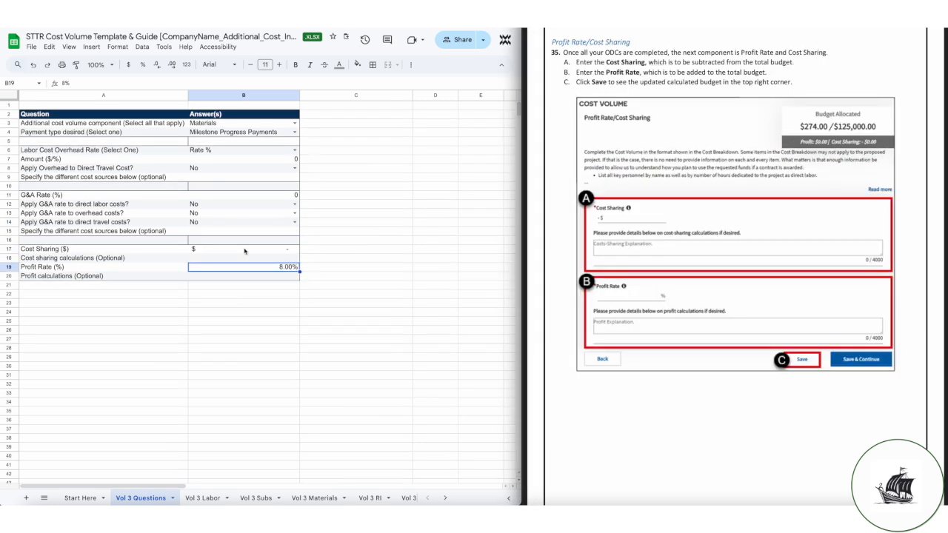
{"action": "left_click", "coordinate": [243, 252]}
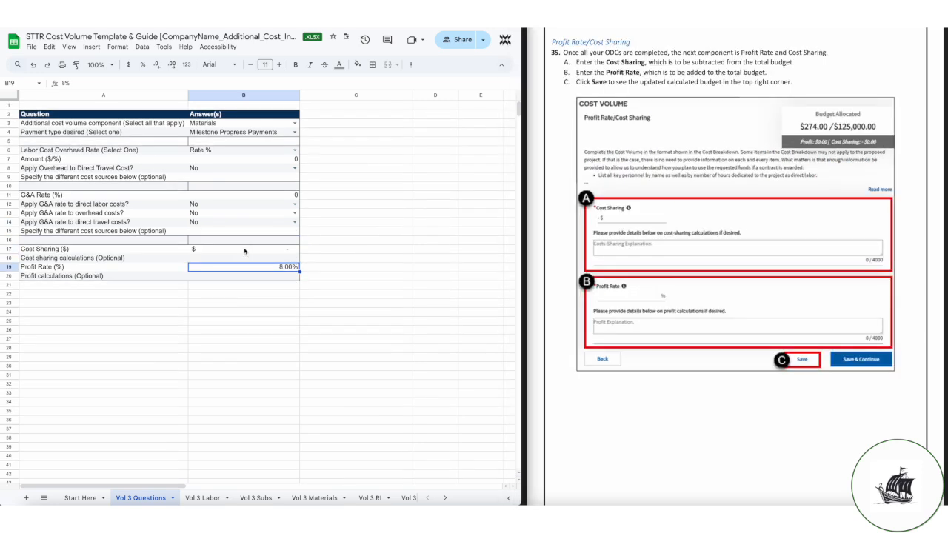
{"action": "left_click", "coordinate": [241, 252]}
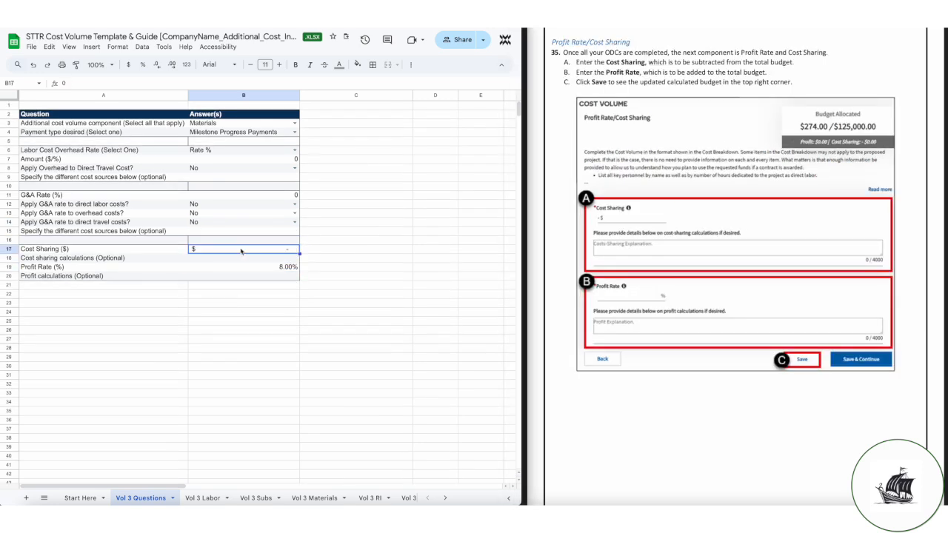
{"action": "type", "text": "0"}
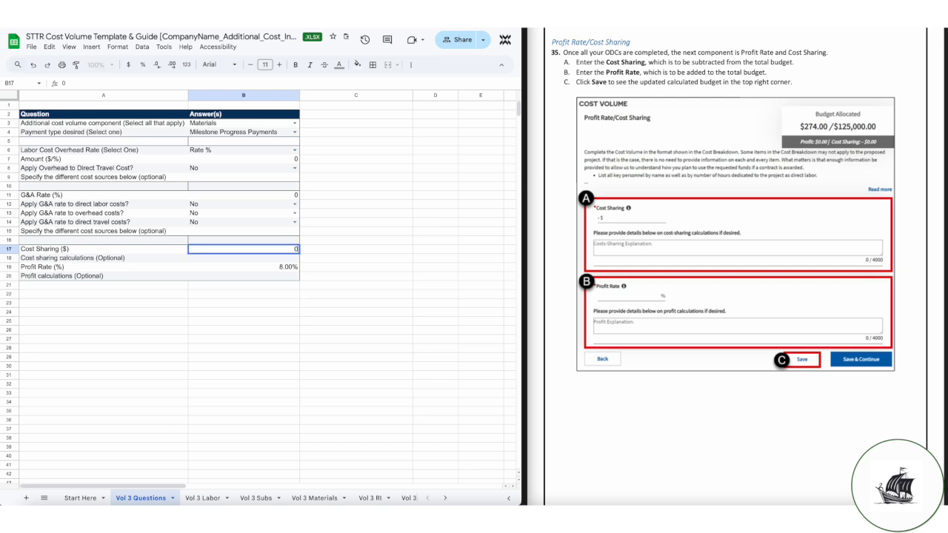
{"action": "left_click", "coordinate": [243, 270]}
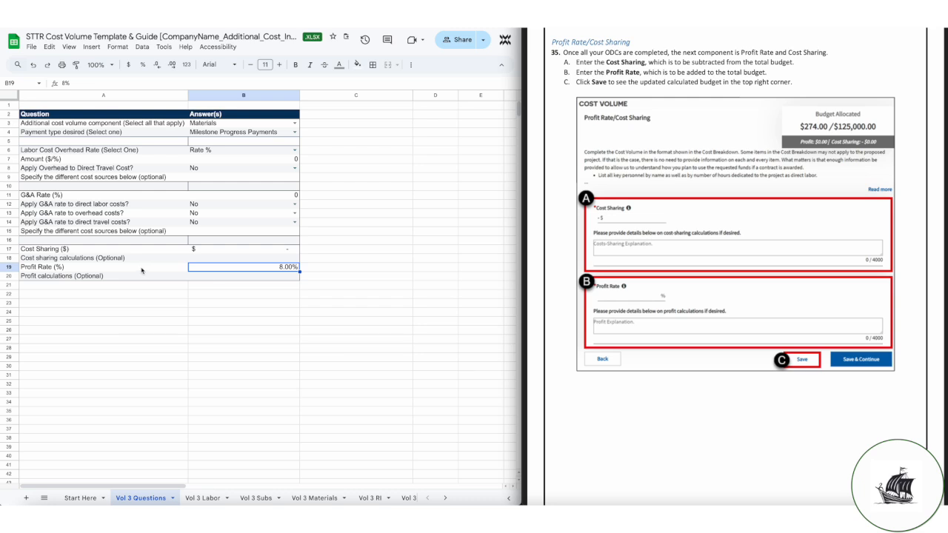
{"action": "left_click_drag", "start_coordinate": [104, 270], "coordinate": [239, 269]}
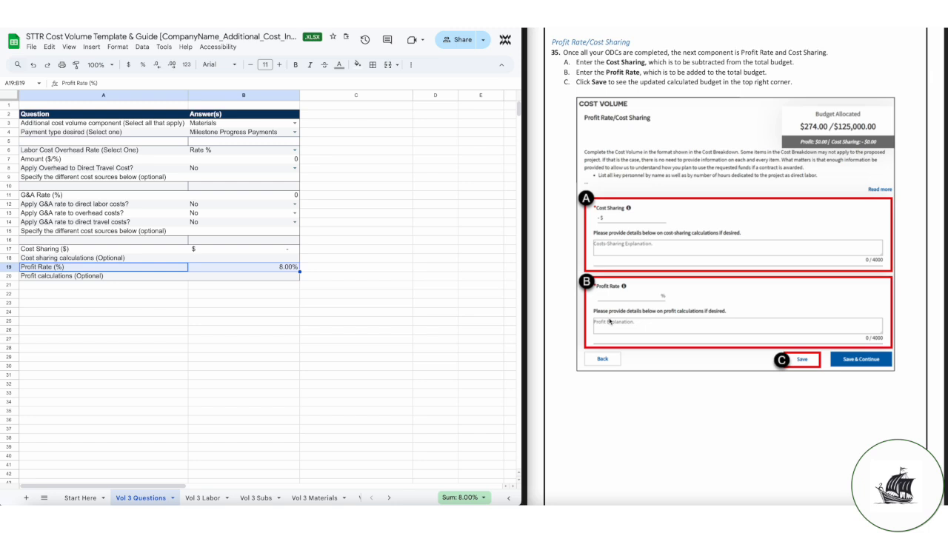
Step: Open the Vol 3 Labor sheet
{"action": "scroll", "coordinate": [609, 322], "scroll_direction": "down", "scroll_amount": 1}
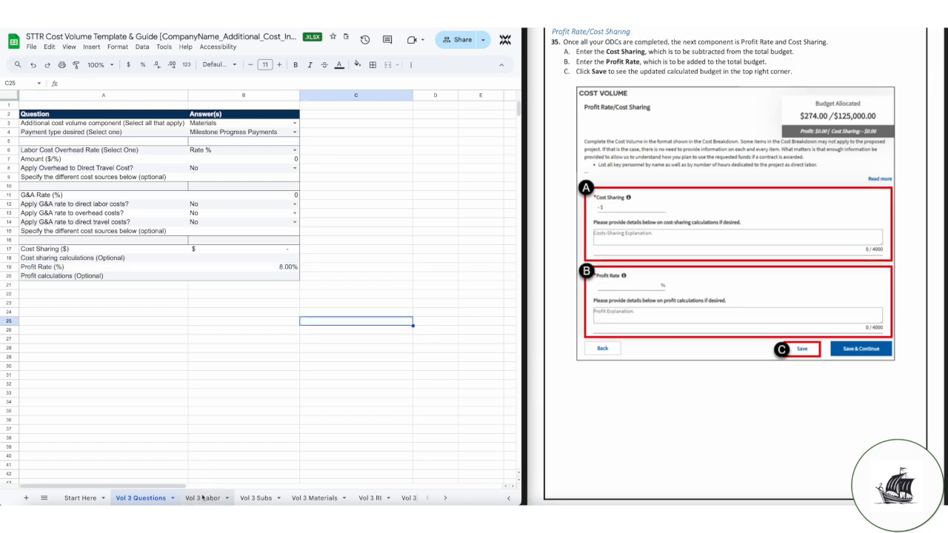
{"action": "left_click", "coordinate": [203, 498]}
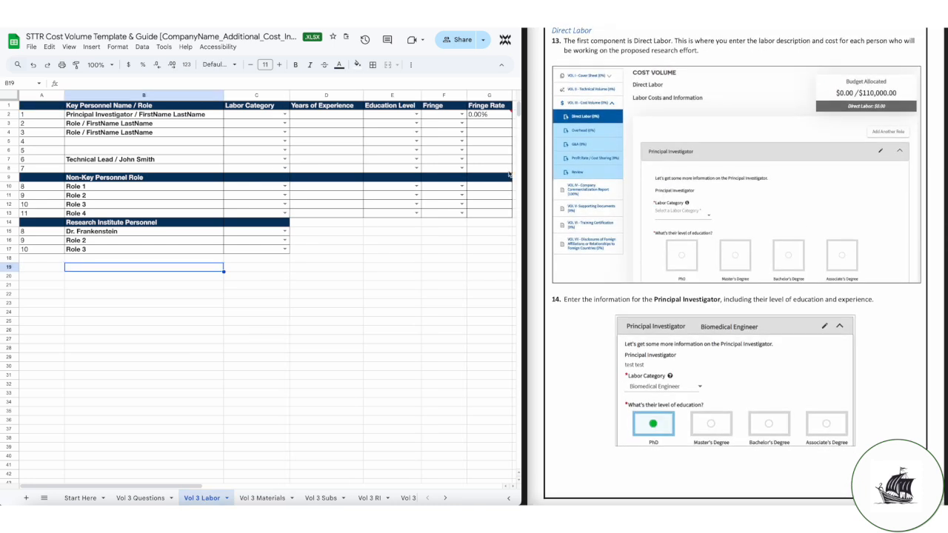
Step: Replace the placeholder name in the Principal Investigator entry with the investigator's title and full name
{"action": "left_click", "coordinate": [168, 117]}
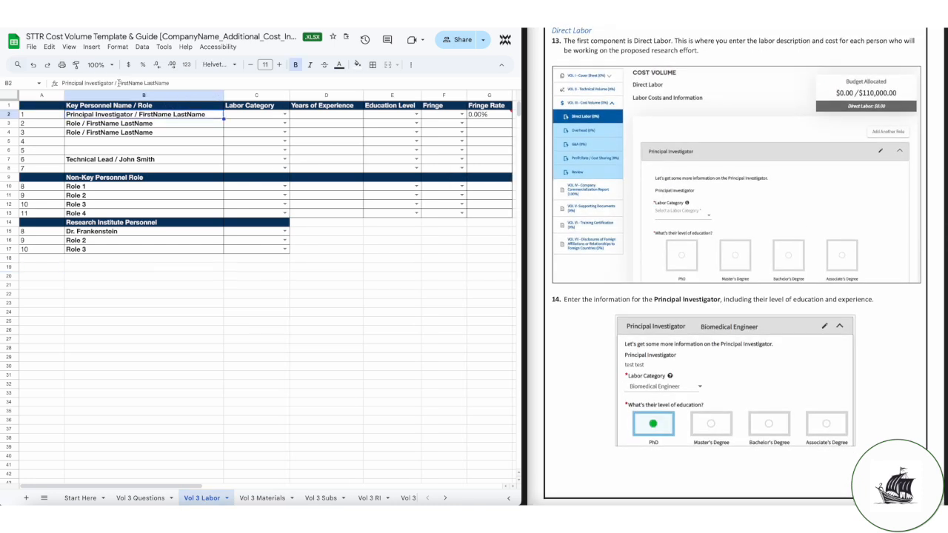
{"action": "left_click_drag", "start_coordinate": [118, 83], "coordinate": [169, 83]}
{"action": "type", "text": "Dr. Jane Doe"}
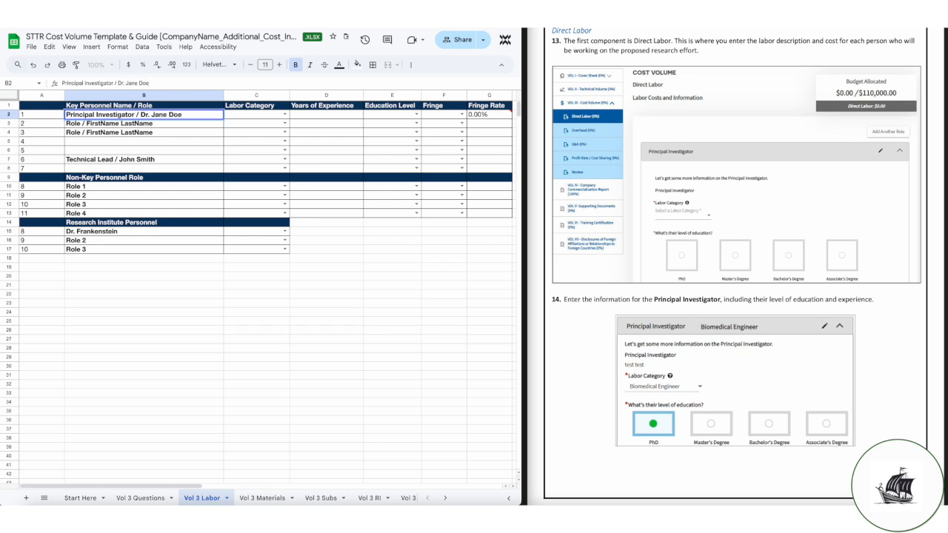
Step: Set the Principal Investigator's labor category to Nuclear Engineer and years of experience to 15
{"action": "left_click", "coordinate": [285, 114]}
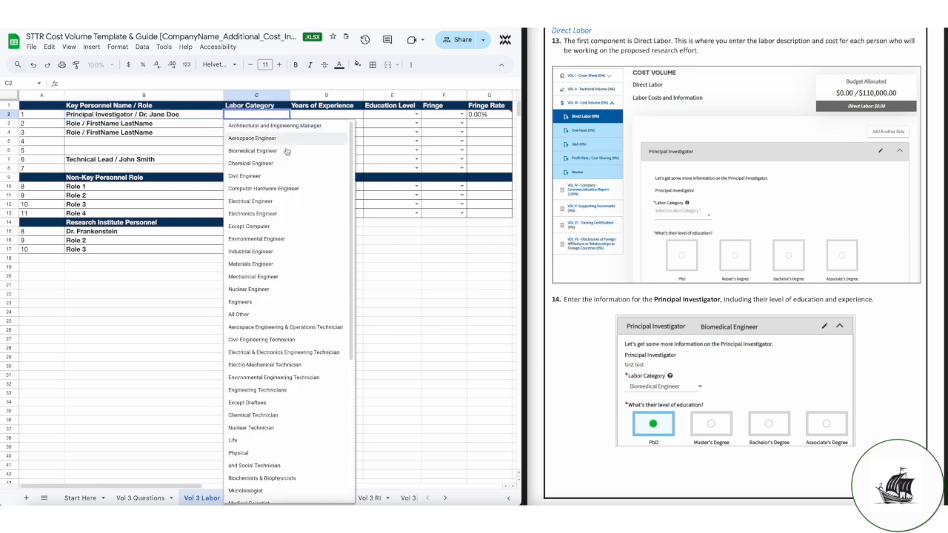
{"action": "left_click", "coordinate": [296, 290]}
{"action": "left_click", "coordinate": [337, 117]}
{"action": "type", "text": "15"}
Step: Set the Principal Investigator's education level to Ph.D and answer No for Fringe
{"action": "left_click", "coordinate": [384, 119]}
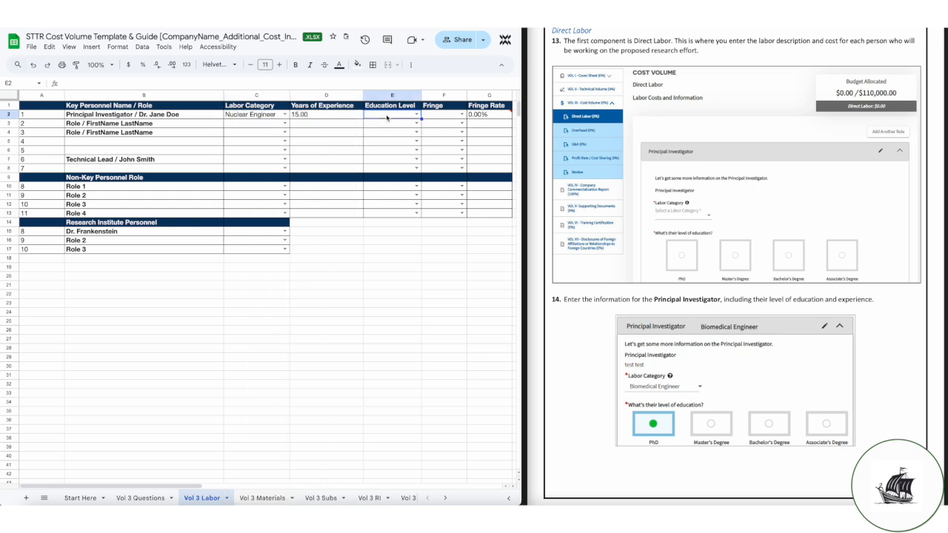
{"action": "left_click", "coordinate": [417, 116]}
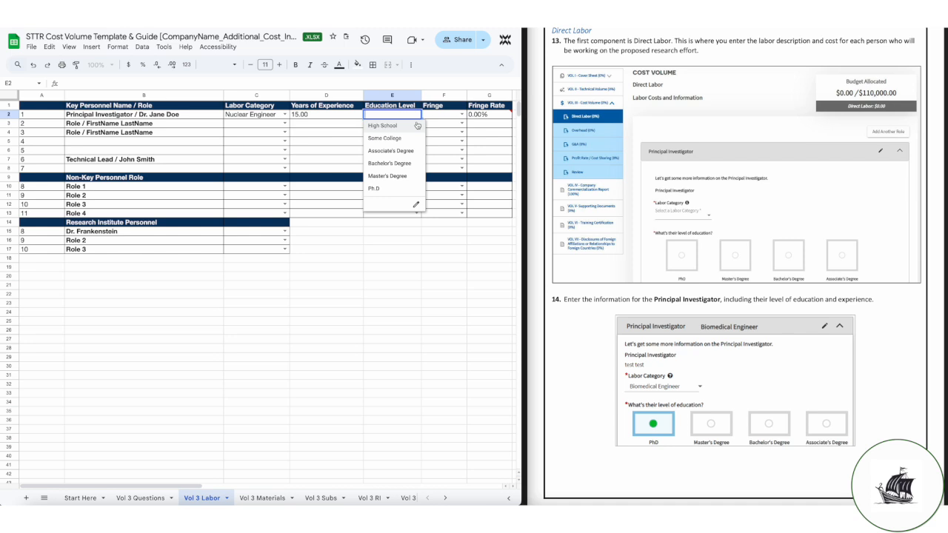
{"action": "left_click", "coordinate": [385, 189]}
{"action": "left_click", "coordinate": [458, 117]}
{"action": "left_click", "coordinate": [453, 137]}
Step: Set the labor category of the first person under Research Institute Personnel to Medical Scientist
{"action": "left_click_drag", "start_coordinate": [185, 123], "coordinate": [169, 221]}
{"action": "left_click", "coordinate": [241, 196]}
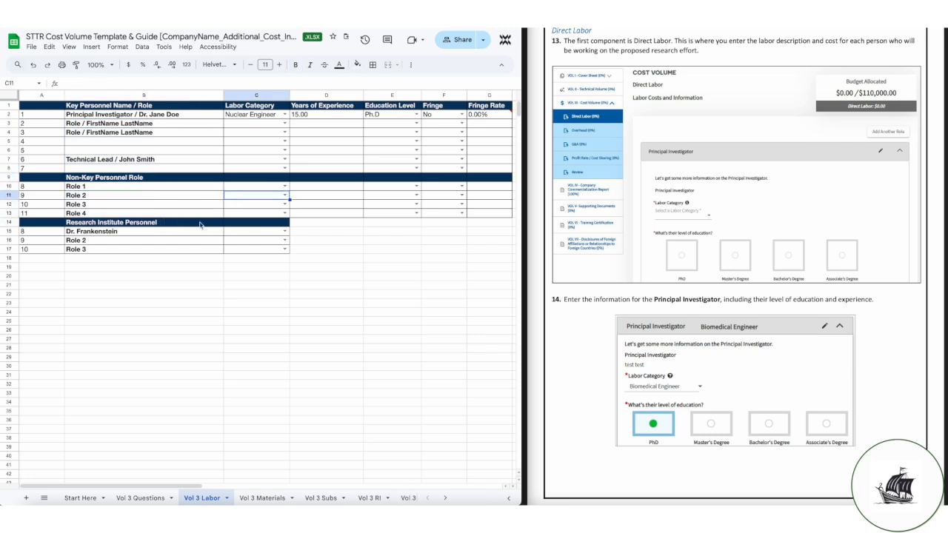
{"action": "left_click", "coordinate": [171, 237]}
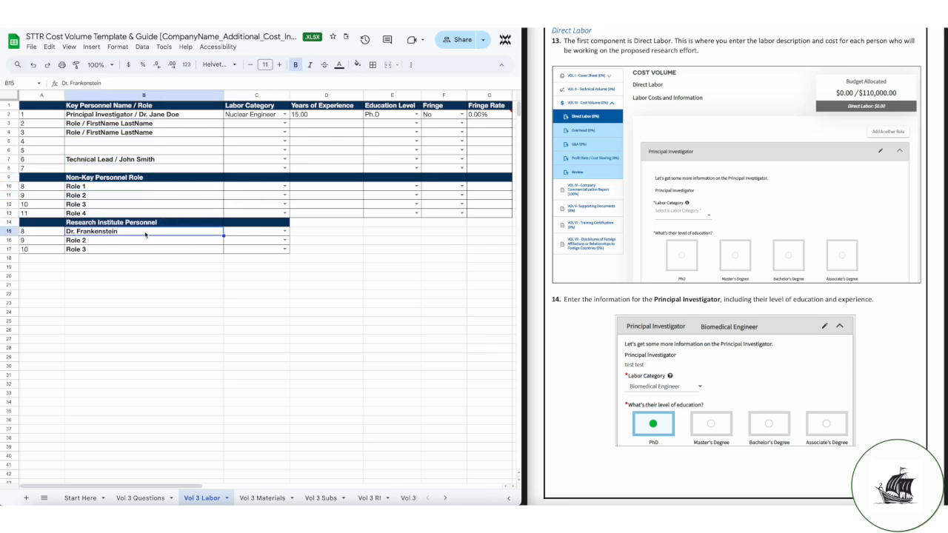
{"action": "left_click", "coordinate": [283, 231]}
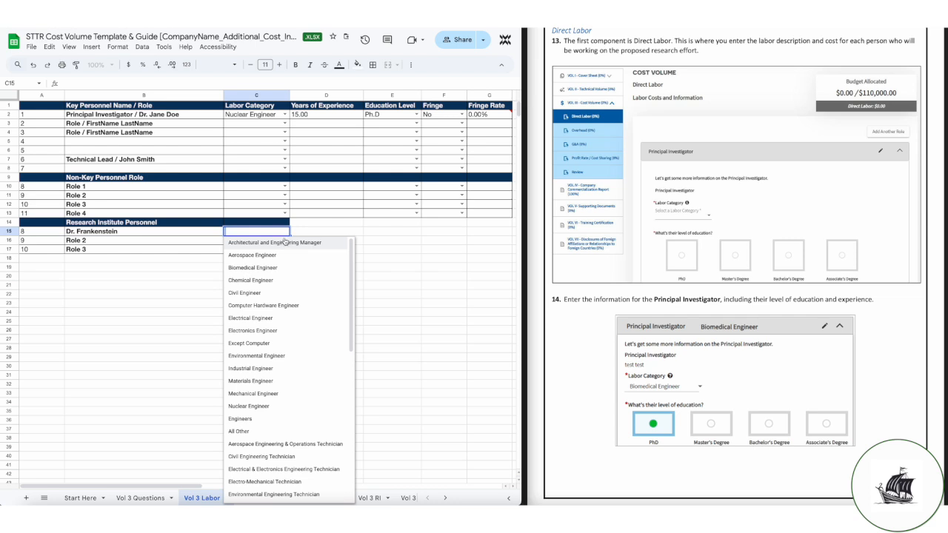
{"action": "type", "text": "Med"}
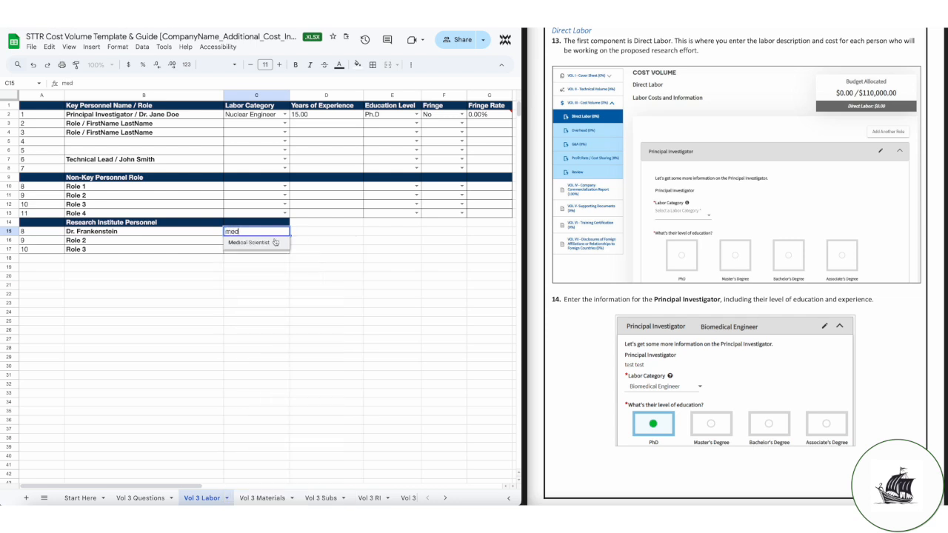
{"action": "left_click", "coordinate": [265, 243]}
Step: Read the Direct Labor instructions on fringe rate, adding other roles and fully loaded labor rates
{"action": "left_click", "coordinate": [326, 240]}
{"action": "scroll", "coordinate": [593, 271], "scroll_direction": "down", "scroll_amount": 5}
{"action": "scroll", "coordinate": [592, 271], "scroll_direction": "down", "scroll_amount": 9}
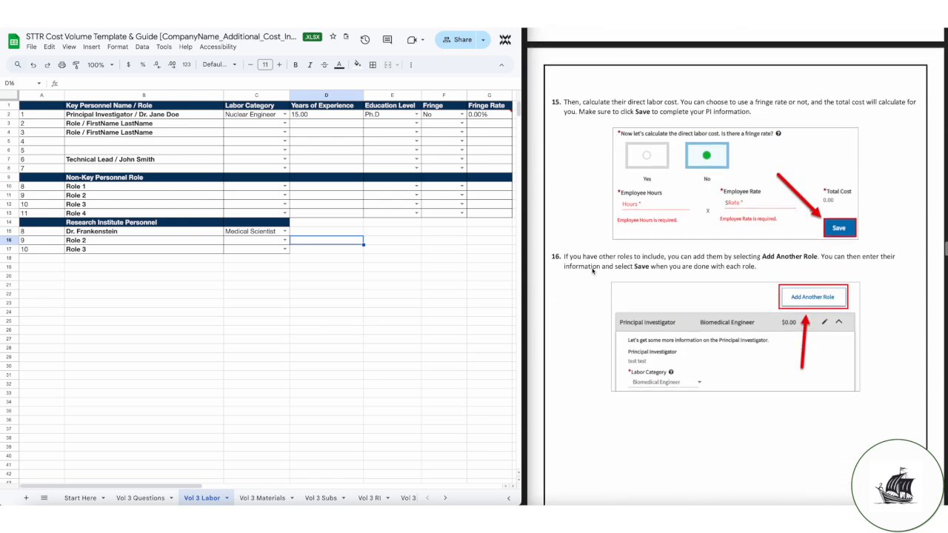
{"action": "scroll", "coordinate": [604, 268], "scroll_direction": "down", "scroll_amount": 7}
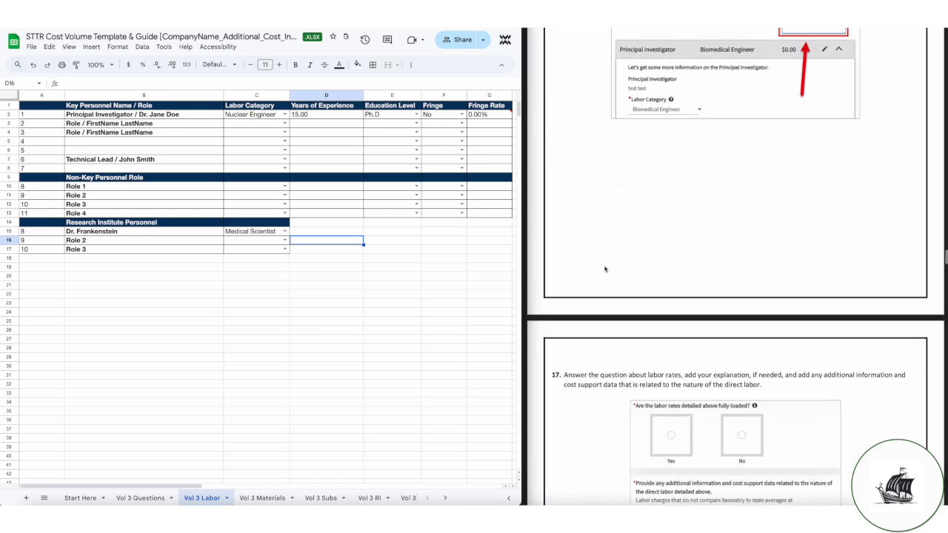
{"action": "scroll", "coordinate": [605, 269], "scroll_direction": "down", "scroll_amount": 2}
{"action": "scroll", "coordinate": [605, 269], "scroll_direction": "up", "scroll_amount": 7}
{"action": "scroll", "coordinate": [605, 269], "scroll_direction": "up", "scroll_amount": 15}
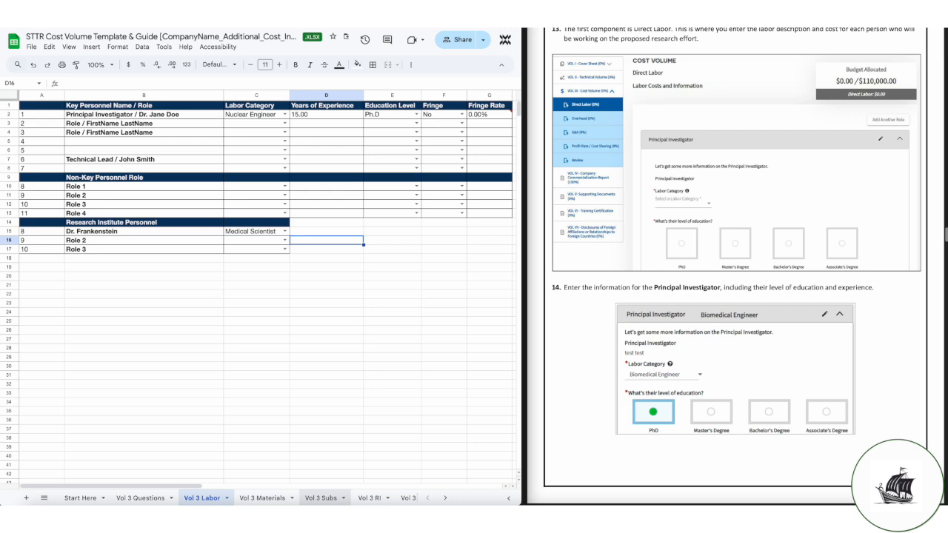
Step: Open the Vol 3 Materials sheet and examine the Laptop row from vendor and quantity through the supporting documents question
{"action": "left_click", "coordinate": [259, 500]}
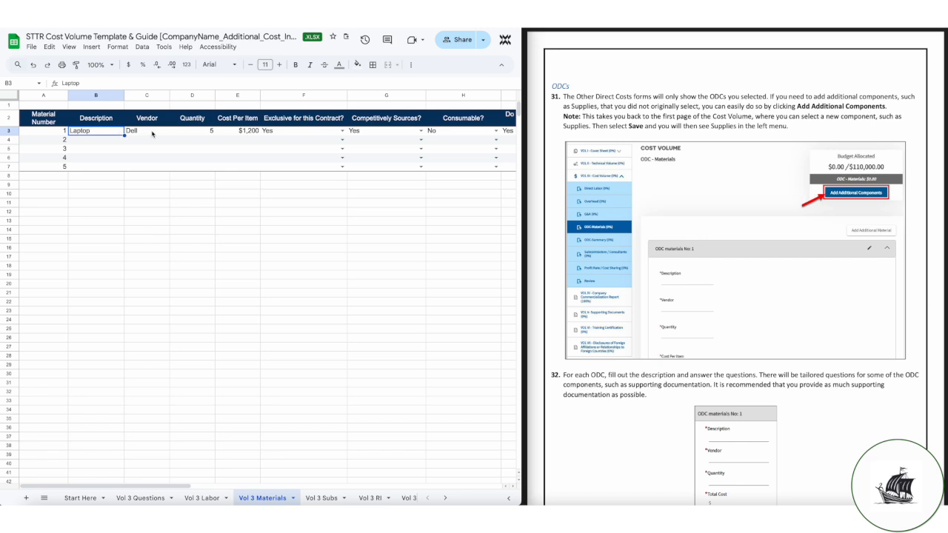
{"action": "scroll", "coordinate": [261, 138], "scroll_direction": "right", "scroll_amount": 5}
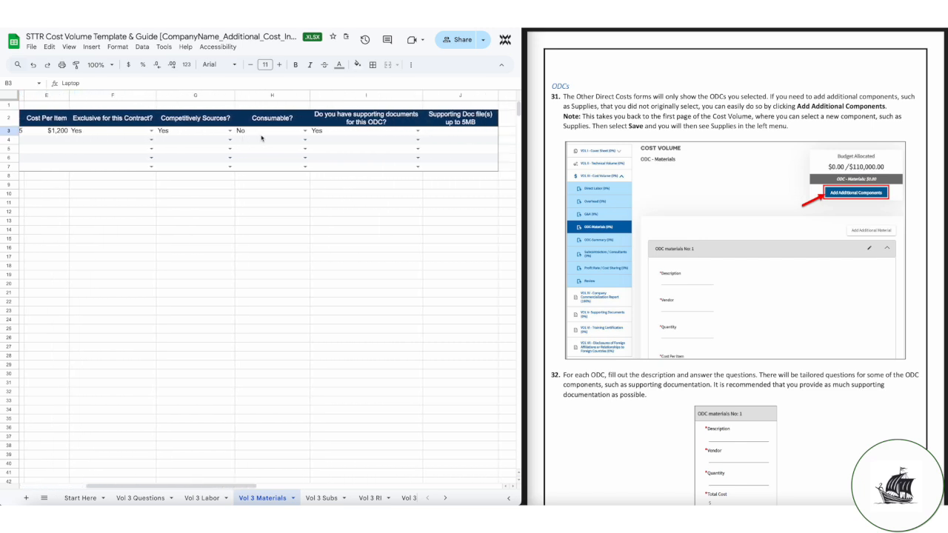
{"action": "scroll", "coordinate": [261, 138], "scroll_direction": "left", "scroll_amount": 5}
{"action": "left_click", "coordinate": [147, 131]}
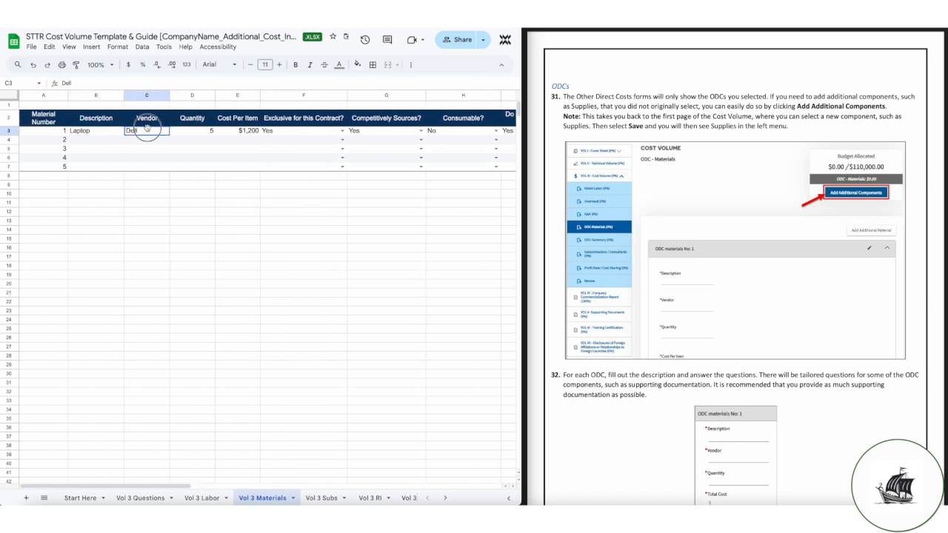
{"action": "left_click", "coordinate": [197, 132]}
{"action": "left_click", "coordinate": [315, 134]}
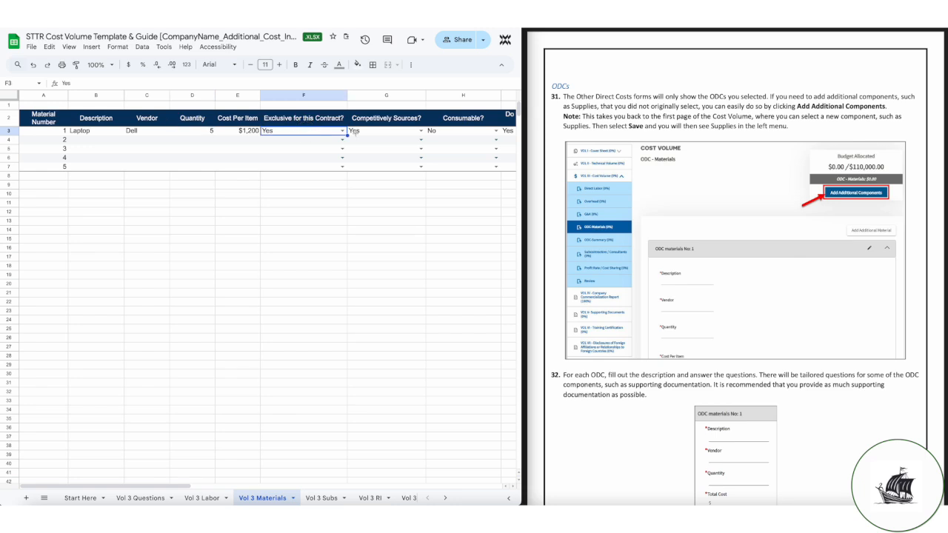
{"action": "scroll", "coordinate": [427, 137], "scroll_direction": "right", "scroll_amount": 5}
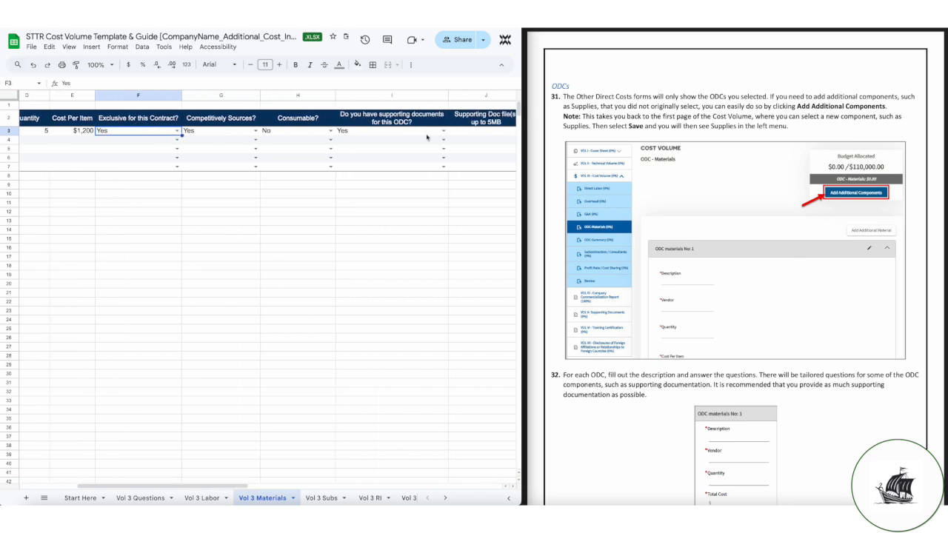
Step: Check the Laptop row's sourcing, consumable and supporting document answers, along with the ODC Summary instructions
{"action": "left_click", "coordinate": [366, 131]}
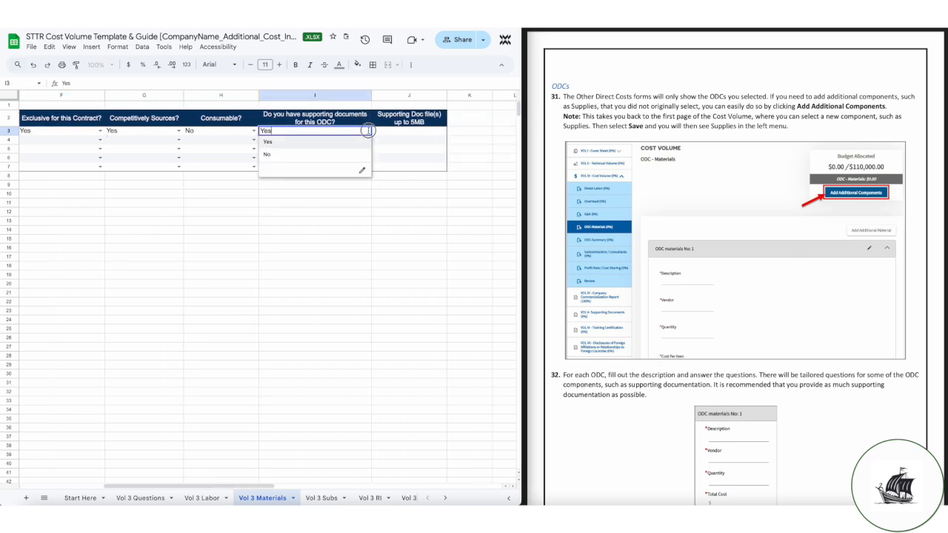
{"action": "left_click", "coordinate": [140, 181]}
{"action": "left_click", "coordinate": [179, 131]}
{"action": "left_click", "coordinate": [254, 130]}
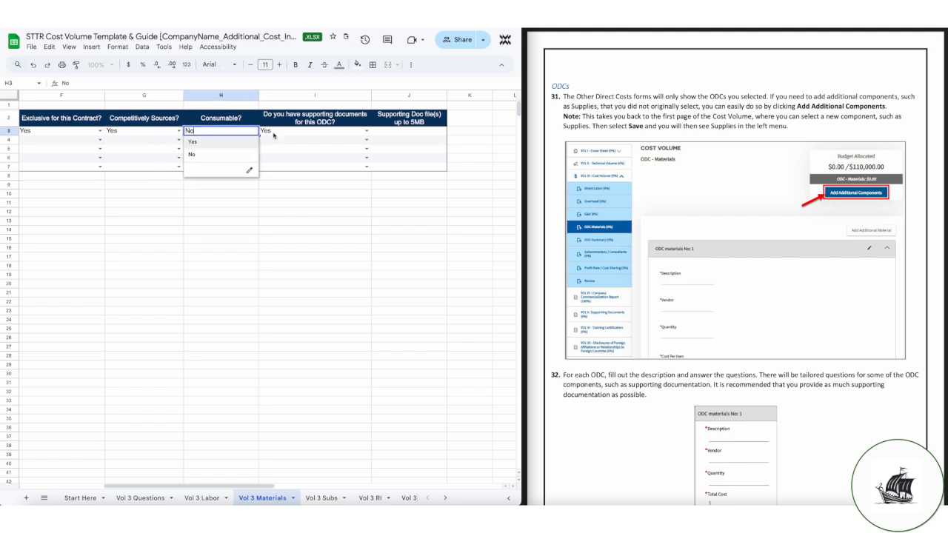
{"action": "left_click", "coordinate": [366, 130]}
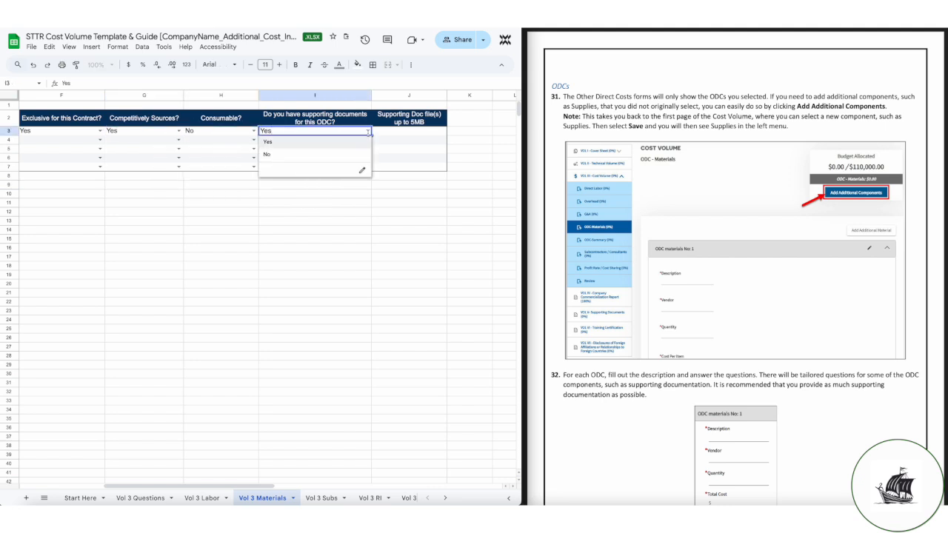
{"action": "key", "text": "Tab"}
{"action": "scroll", "coordinate": [678, 212], "scroll_direction": "down", "scroll_amount": 7}
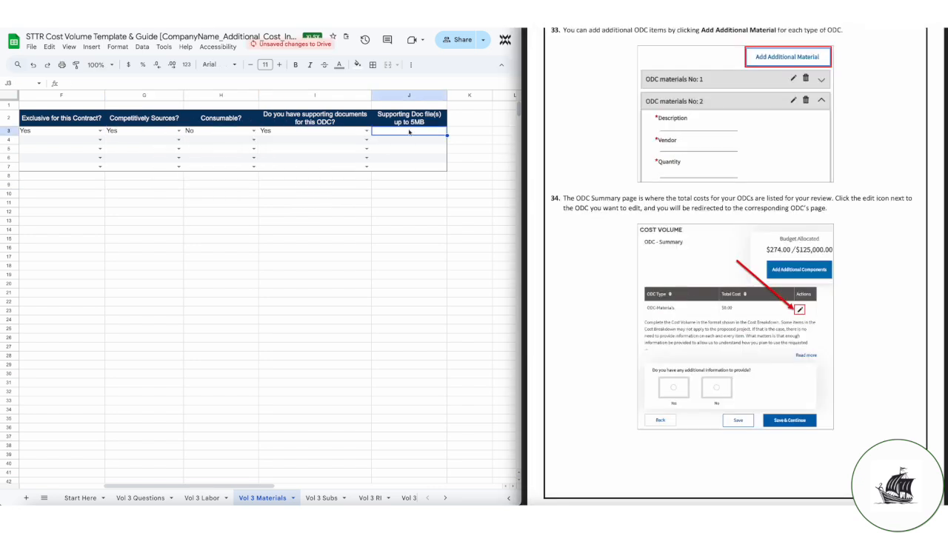
{"action": "left_click", "coordinate": [408, 131]}
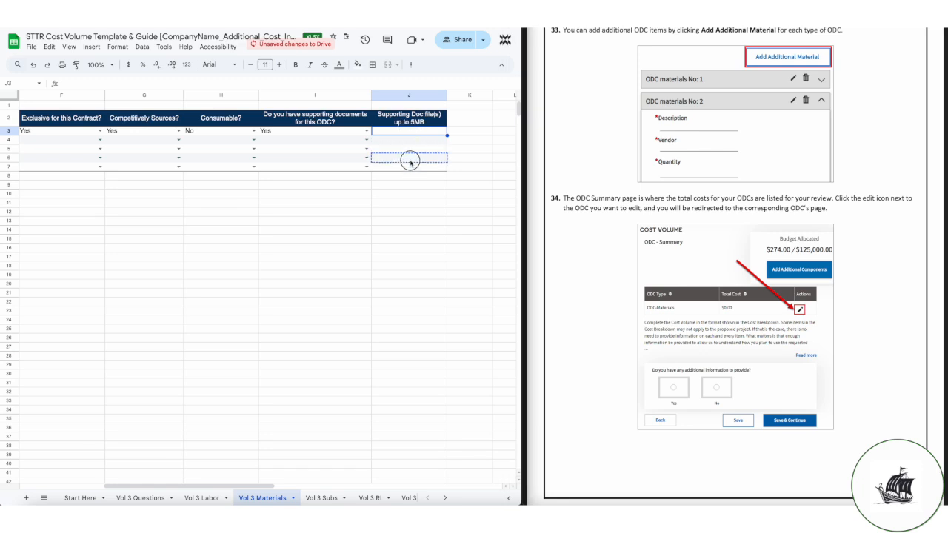
Step: Add the note "supporting documentation available upon request" in cell A9 below the materials table
{"action": "left_click", "coordinate": [413, 149]}
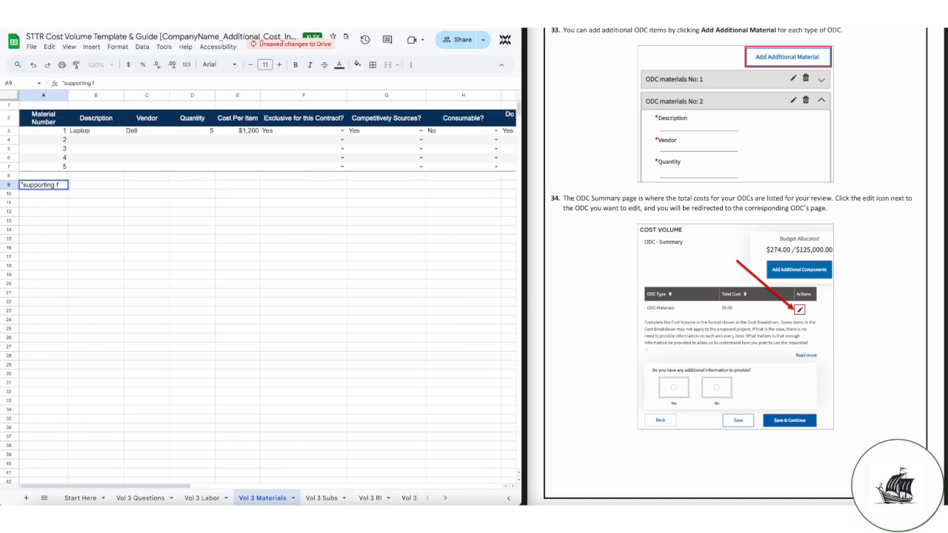
{"action": "type", "text": "ocumentatio"}
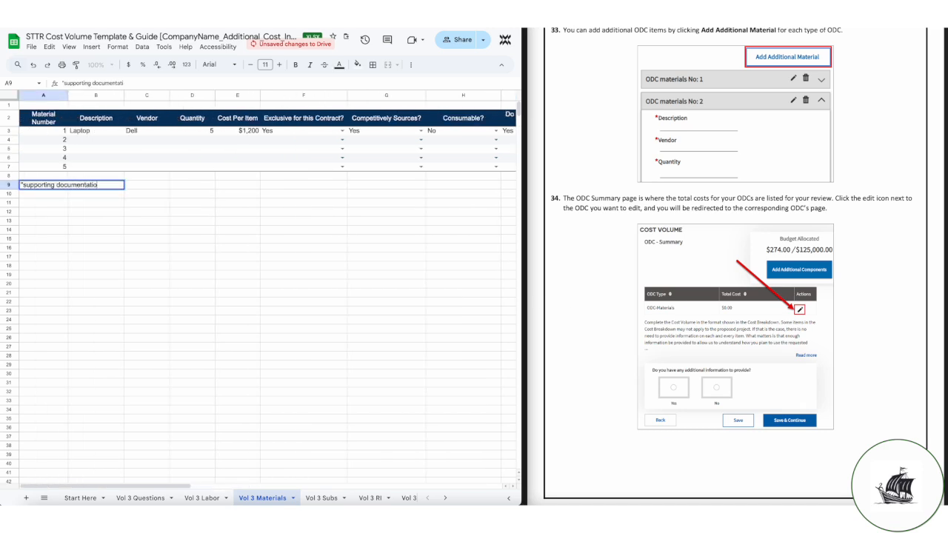
{"action": "type", "text": "n available u"}
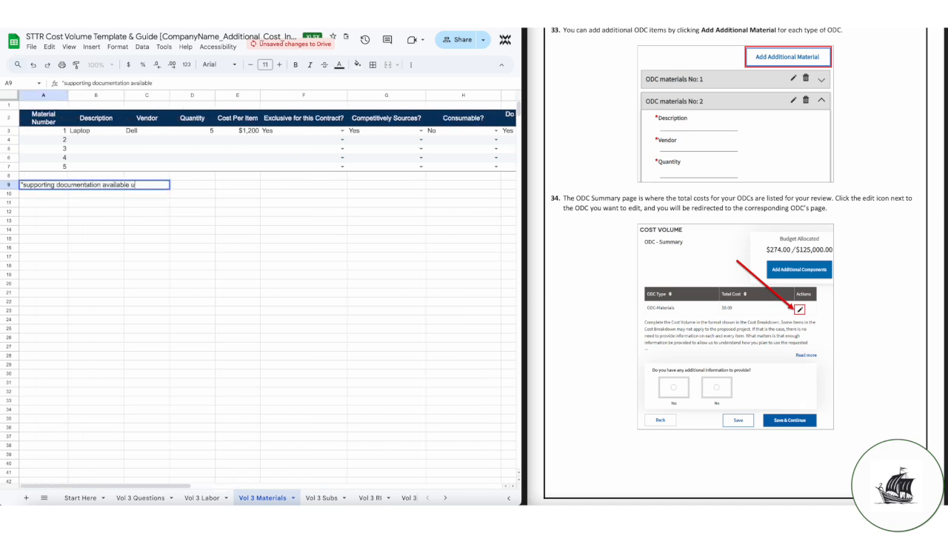
{"action": "type", "text": "pon request"}
{"action": "left_click", "coordinate": [188, 268]}
Step: Open the Vol 3 Subs sheet and compare its budget contact columns with the Subcontractors/Consultants instructions
{"action": "left_click", "coordinate": [325, 497]}
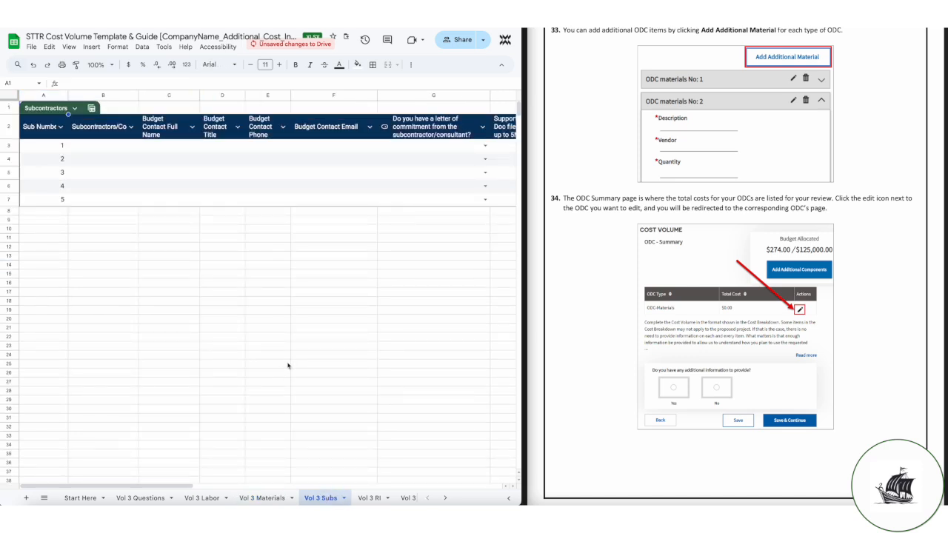
{"action": "scroll", "coordinate": [657, 306], "scroll_direction": "down", "scroll_amount": 6}
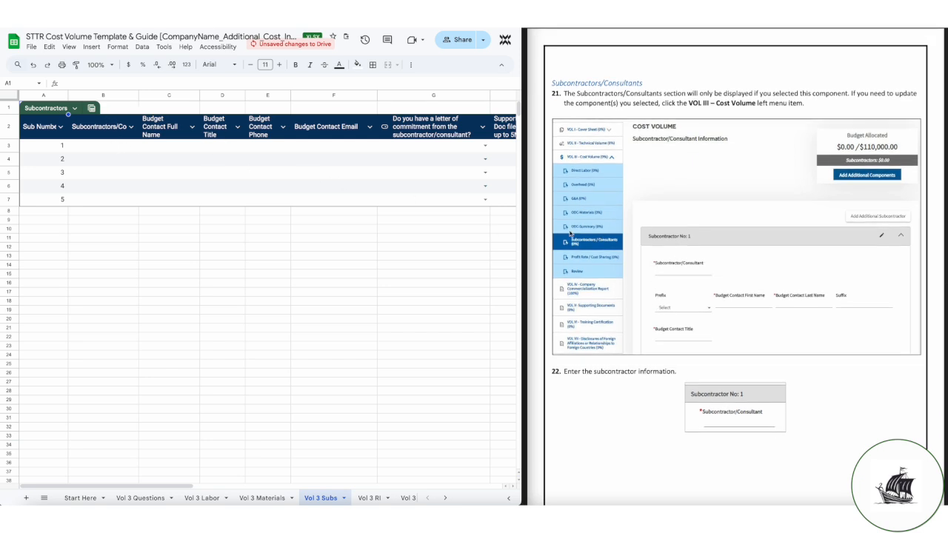
{"action": "scroll", "coordinate": [199, 134], "scroll_direction": "right", "scroll_amount": 2}
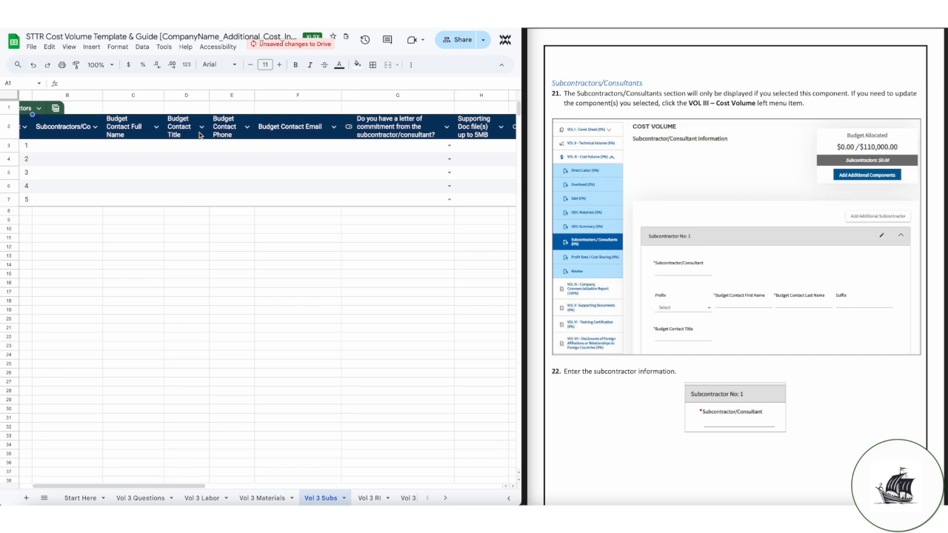
{"action": "scroll", "coordinate": [200, 134], "scroll_direction": "right", "scroll_amount": 6}
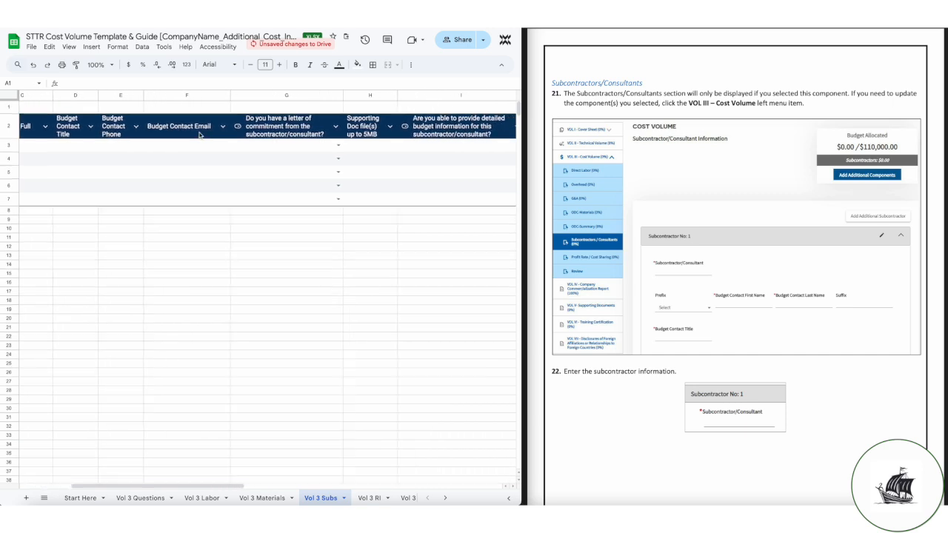
Step: Examine the letter of commitment options for the first subcontractor and the matching instructions on budget contact, letter upload and G&A
{"action": "left_click", "coordinate": [338, 144]}
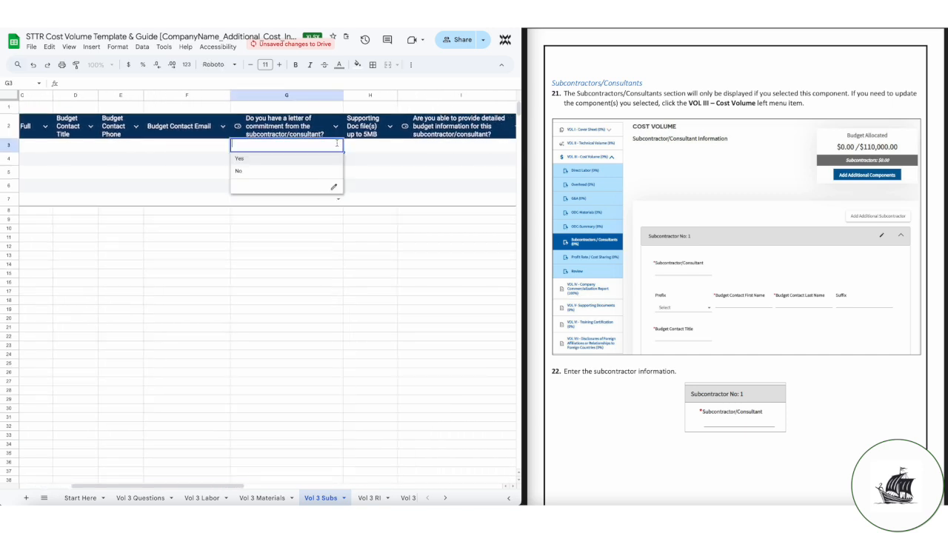
{"action": "scroll", "coordinate": [588, 238], "scroll_direction": "down", "scroll_amount": 10}
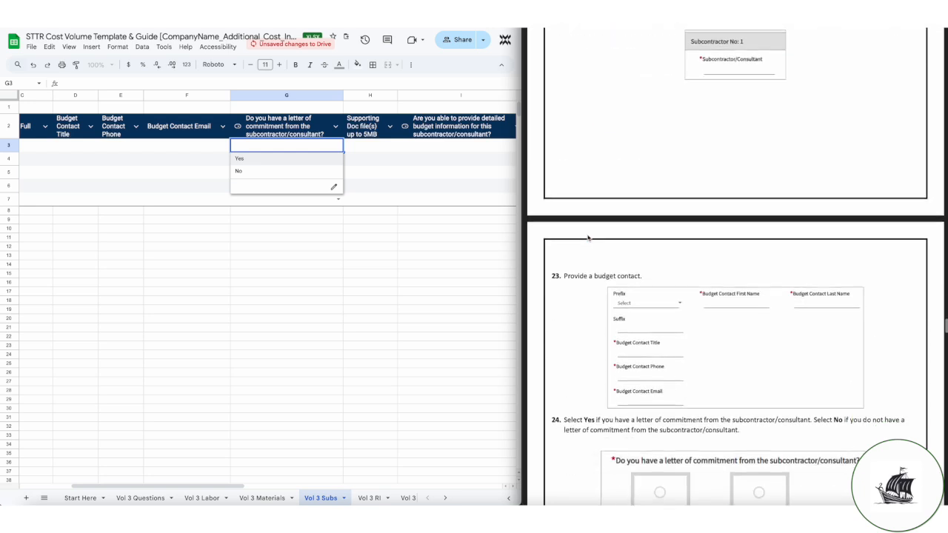
{"action": "scroll", "coordinate": [588, 238], "scroll_direction": "down", "scroll_amount": 1}
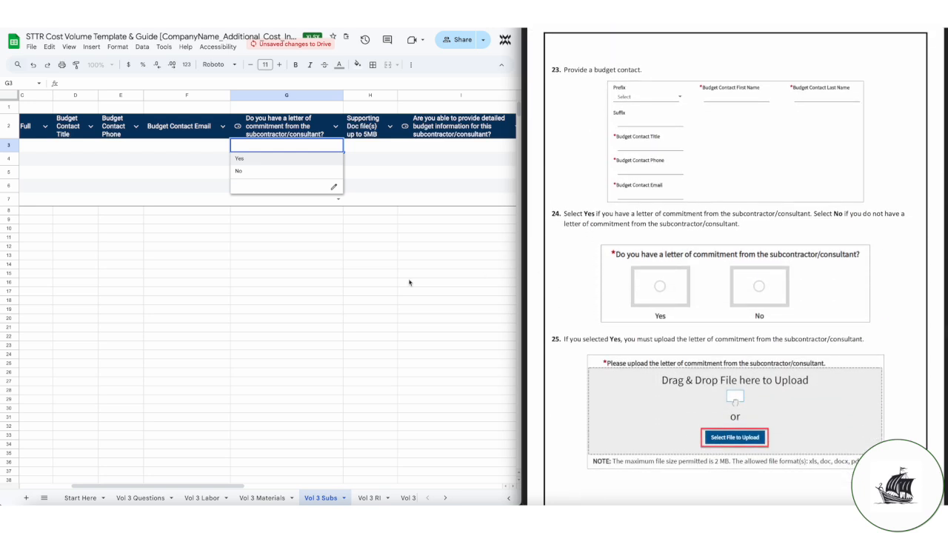
{"action": "scroll", "coordinate": [395, 190], "scroll_direction": "right", "scroll_amount": 1}
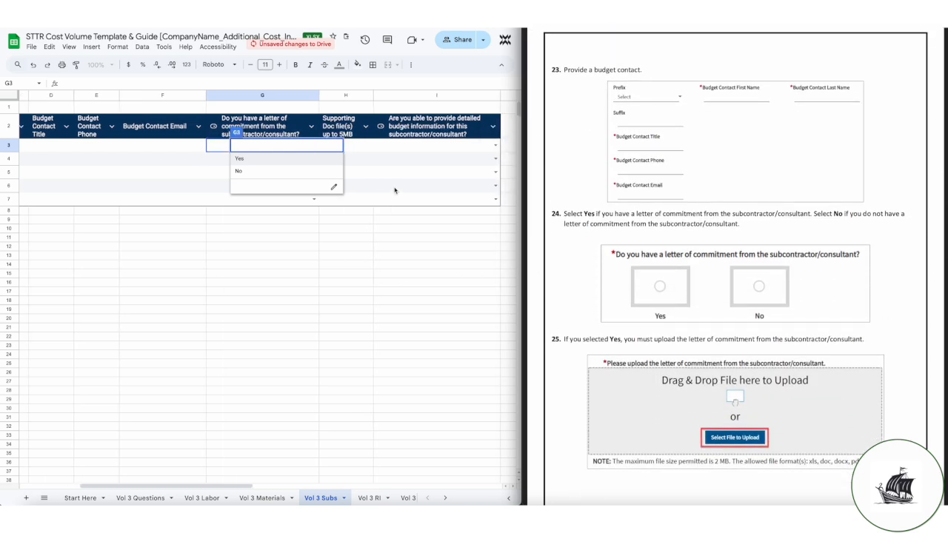
{"action": "scroll", "coordinate": [635, 320], "scroll_direction": "down", "scroll_amount": 5}
{"action": "scroll", "coordinate": [635, 320], "scroll_direction": "down", "scroll_amount": 5}
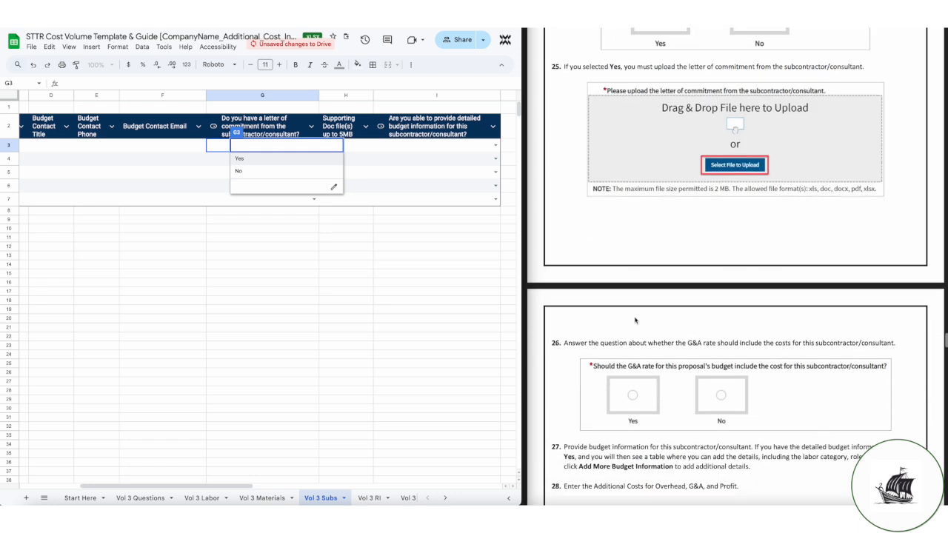
{"action": "scroll", "coordinate": [635, 320], "scroll_direction": "up", "scroll_amount": 9}
{"action": "scroll", "coordinate": [635, 320], "scroll_direction": "down", "scroll_amount": 1}
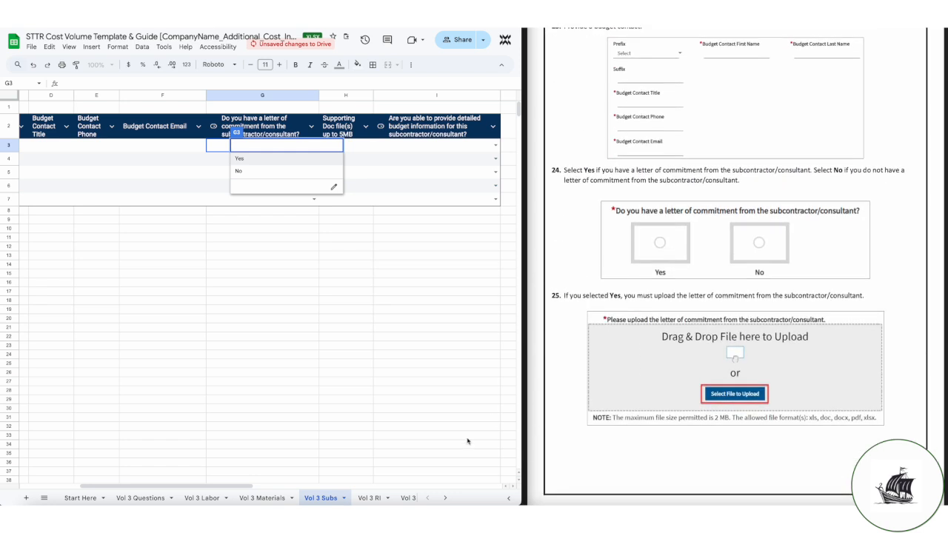
Step: Open the Vol 3 RI sheet and examine its budget contact fields, including the letter of commitment and detailed budget options
{"action": "left_click", "coordinate": [368, 497]}
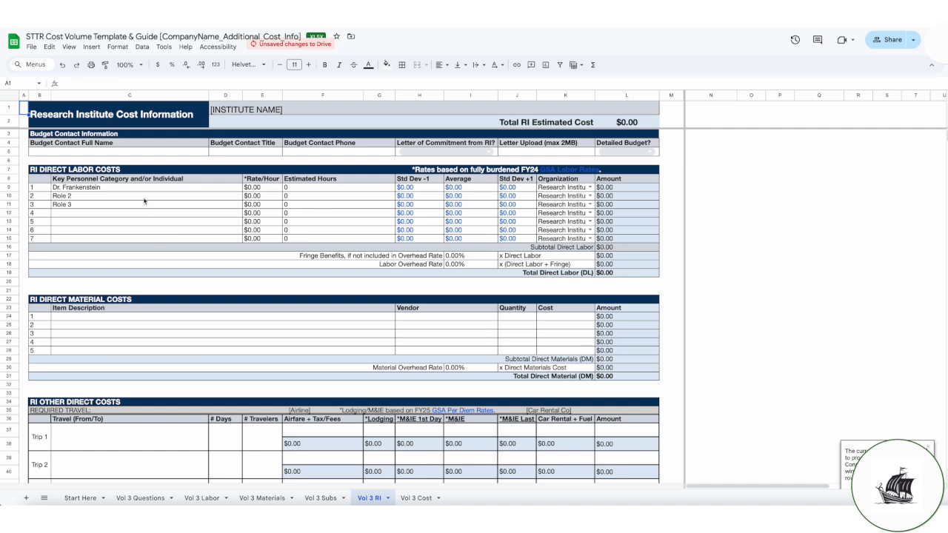
{"action": "left_click", "coordinate": [134, 153]}
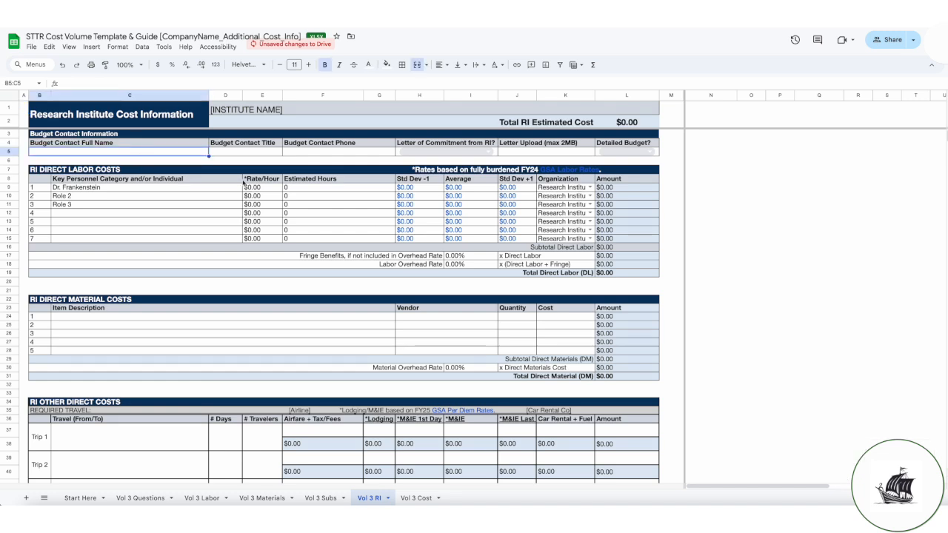
{"action": "left_click_drag", "start_coordinate": [308, 188], "coordinate": [309, 242]}
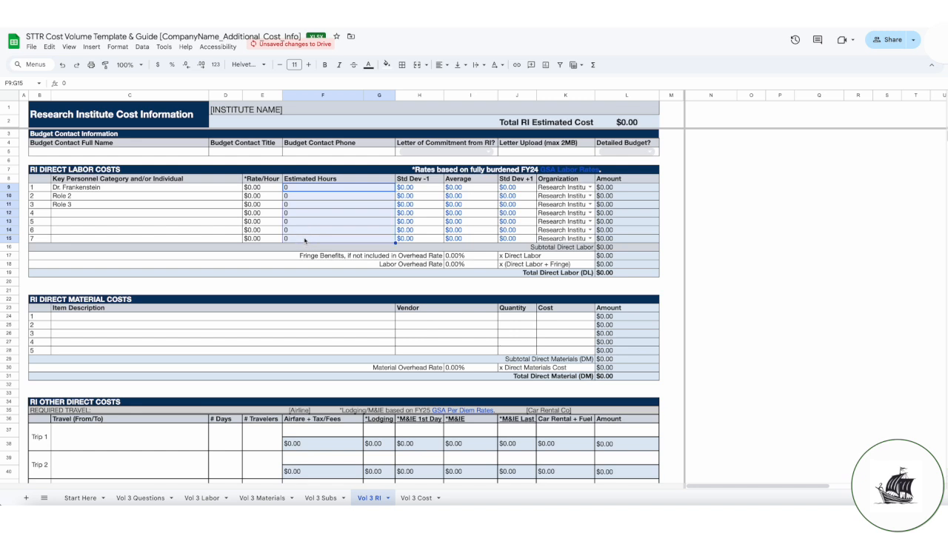
{"action": "left_click", "coordinate": [308, 231]}
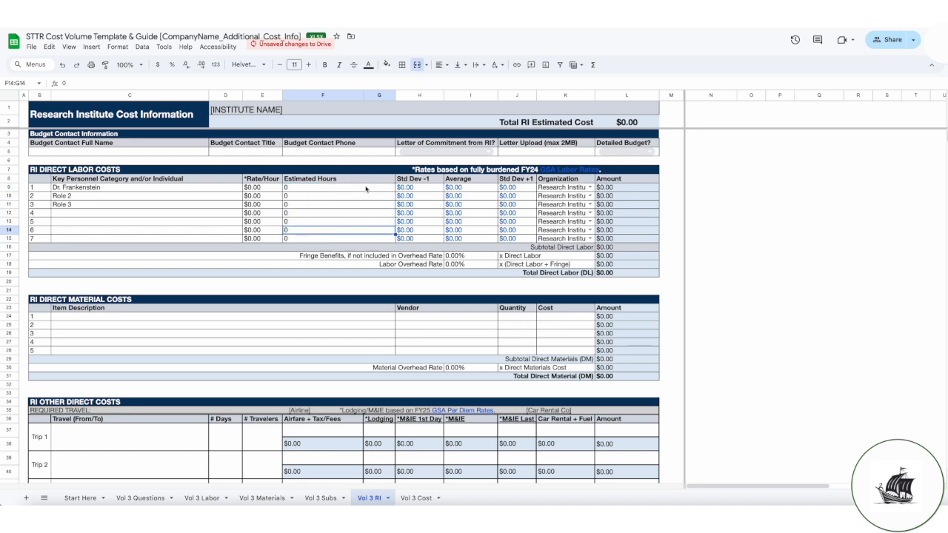
{"action": "left_click", "coordinate": [114, 144]}
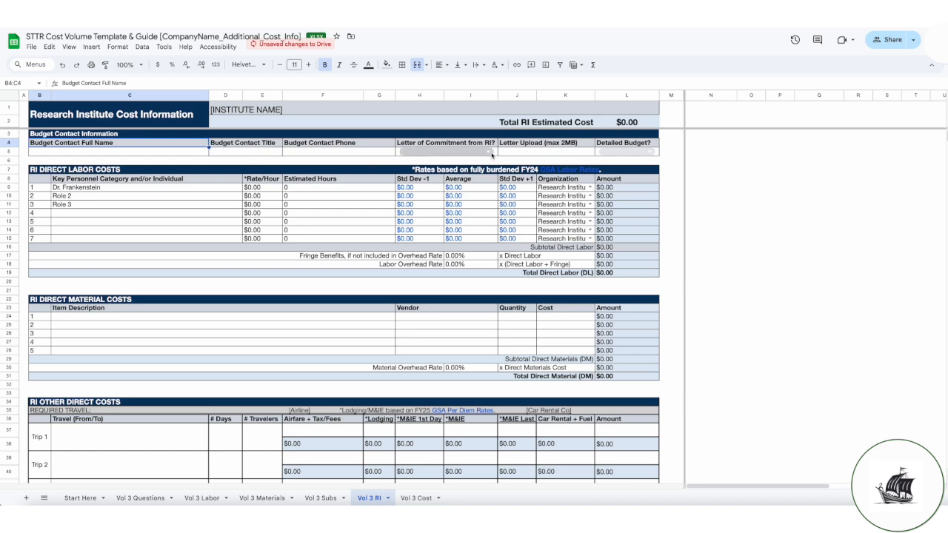
{"action": "left_click", "coordinate": [490, 153]}
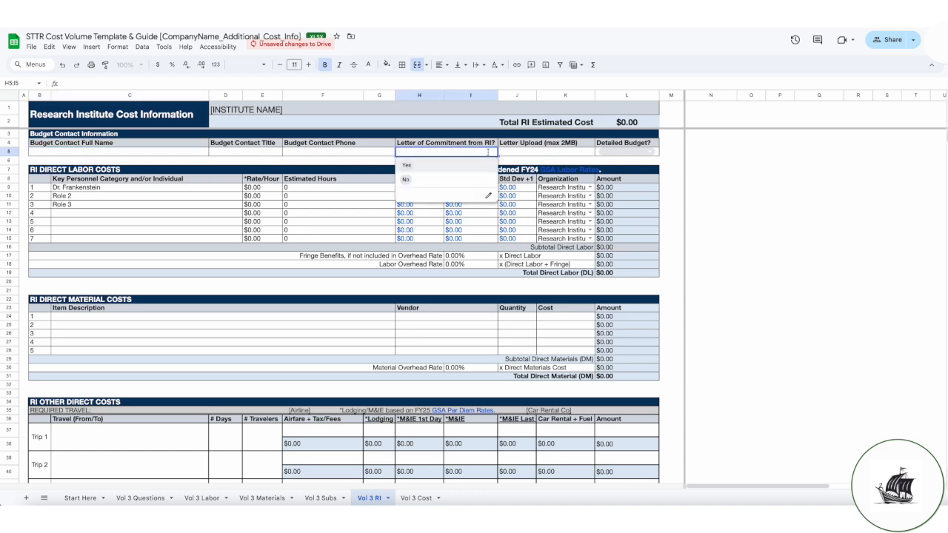
{"action": "left_click", "coordinate": [489, 145]}
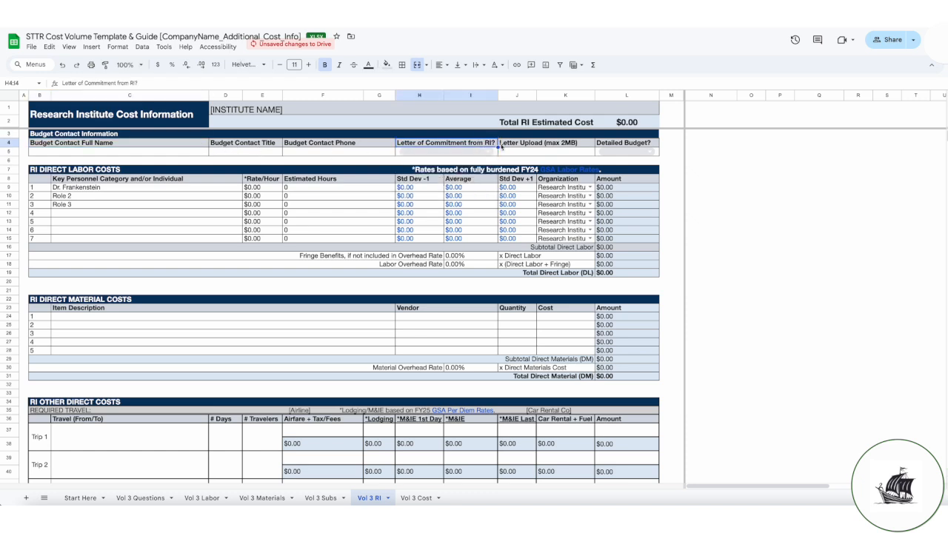
{"action": "left_click", "coordinate": [652, 153]}
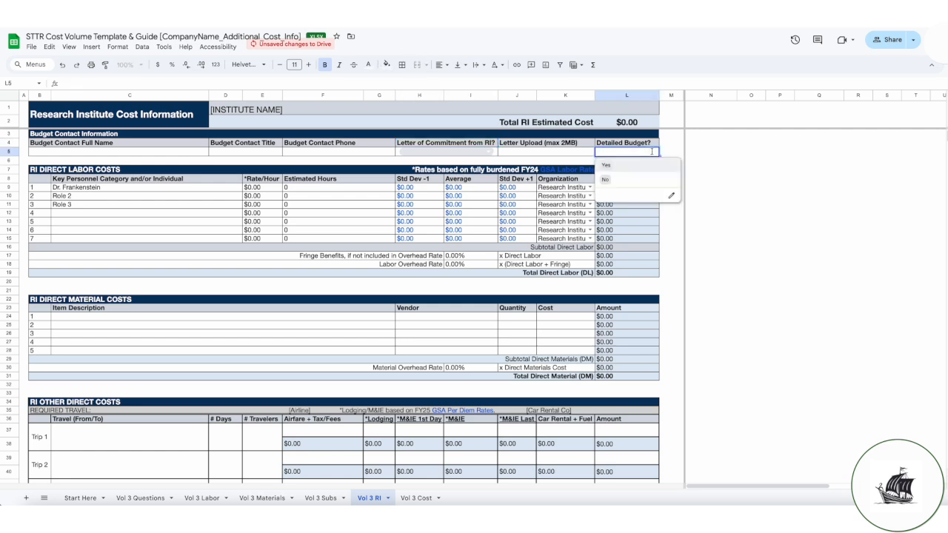
{"action": "left_click", "coordinate": [667, 152]}
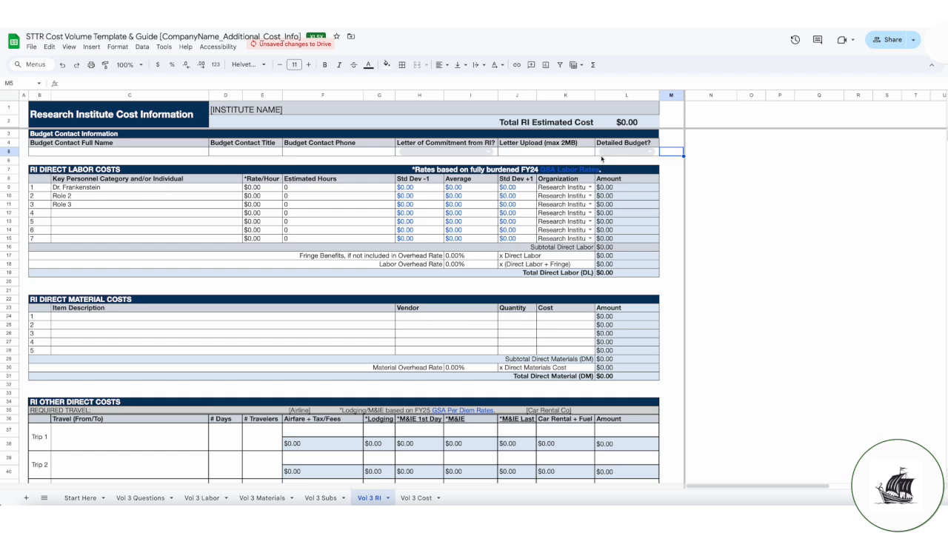
{"action": "left_click", "coordinate": [649, 154]}
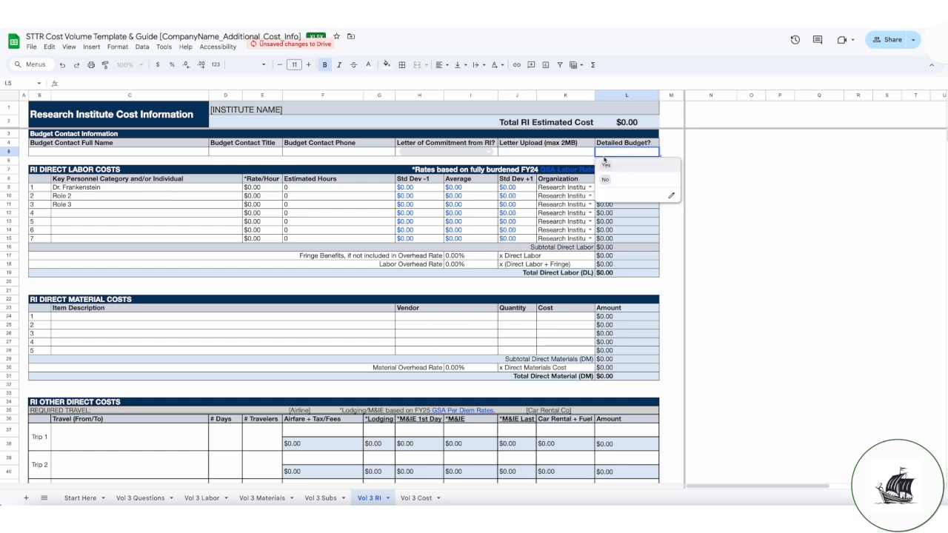
Step: Look over the RI Direct Labor Costs table, checking the personnel, rate per hour and estimated hours entries
{"action": "left_click_drag", "start_coordinate": [194, 189], "coordinate": [628, 268]}
{"action": "left_click", "coordinate": [367, 292]}
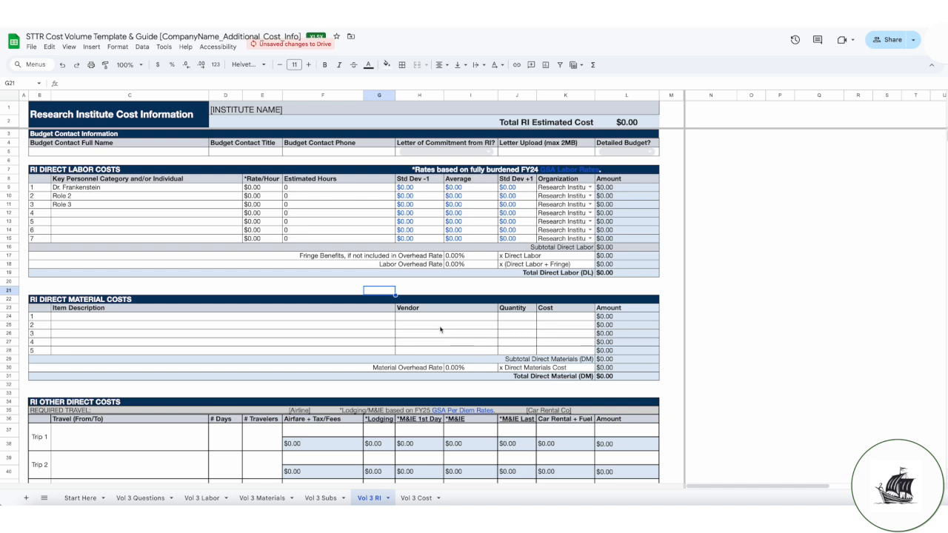
{"action": "scroll", "coordinate": [277, 352], "scroll_direction": "down", "scroll_amount": 1}
{"action": "scroll", "coordinate": [277, 353], "scroll_direction": "up", "scroll_amount": 1}
{"action": "left_click_drag", "start_coordinate": [148, 188], "coordinate": [148, 201]}
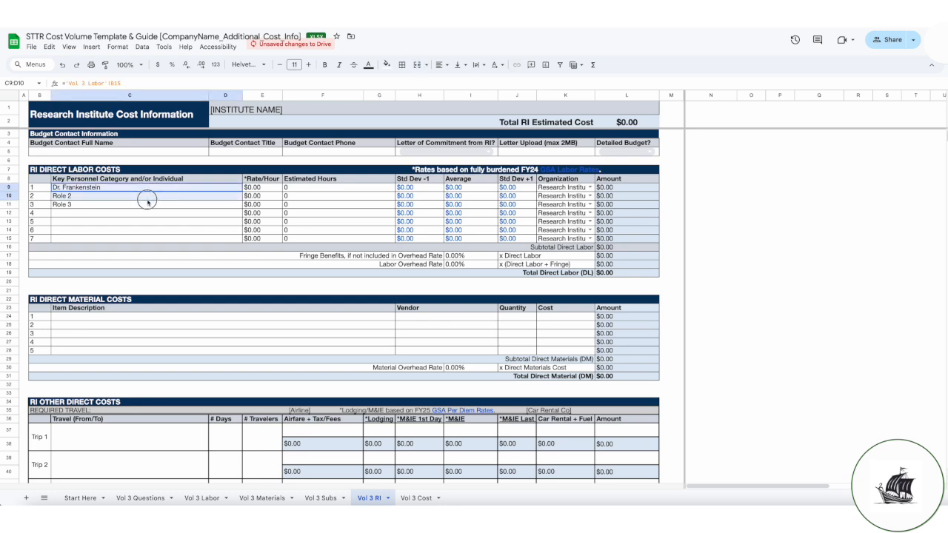
{"action": "left_click", "coordinate": [328, 207]}
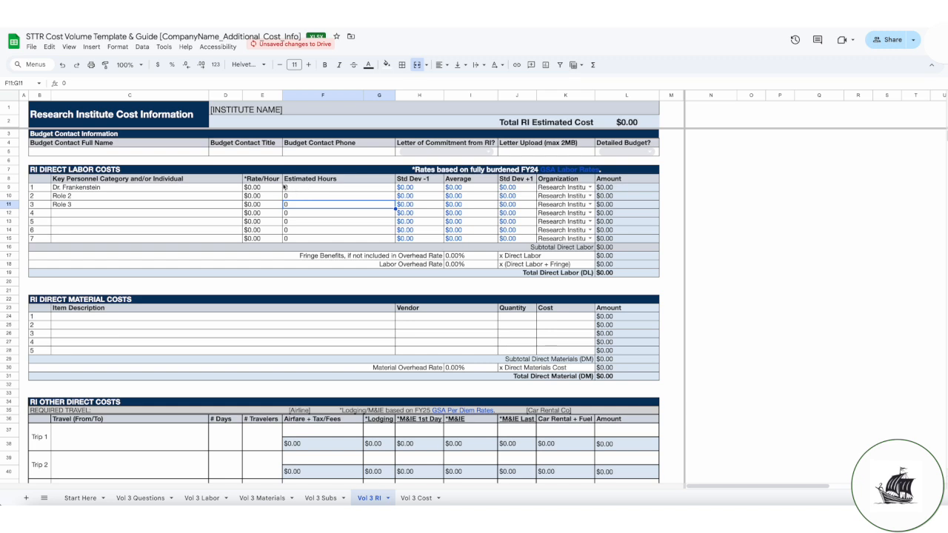
{"action": "left_click_drag", "start_coordinate": [274, 182], "coordinate": [361, 211]}
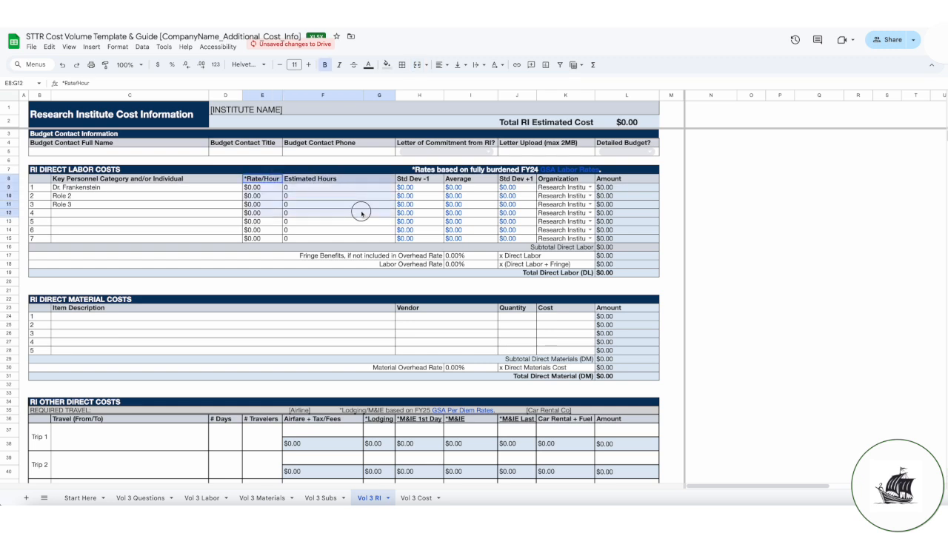
{"action": "left_click", "coordinate": [352, 193]}
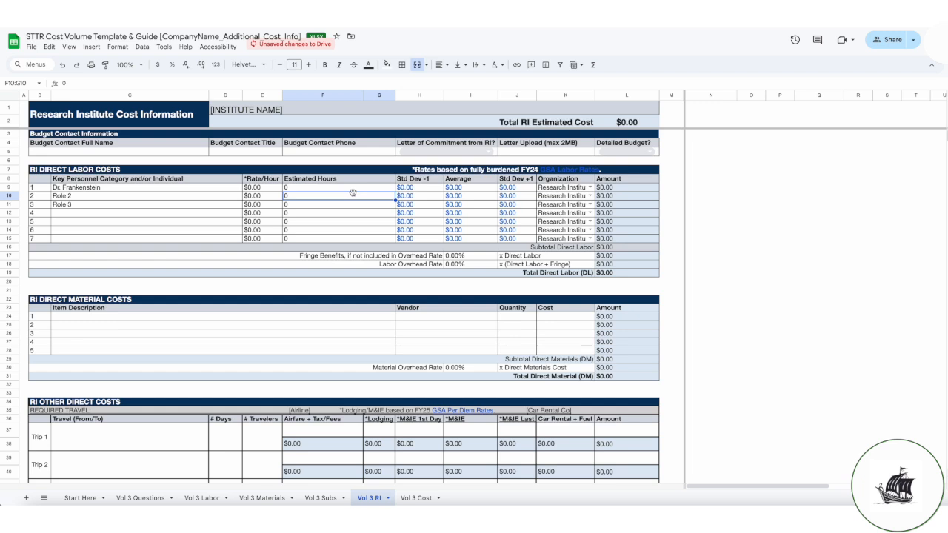
Step: Look up the GSA labor ceiling rates and enter 97.79, 135.00 and 172.21 as the first labor row's Std Dev -1, Average and Std Dev +1
{"action": "mouse_move", "coordinate": [569, 172]}
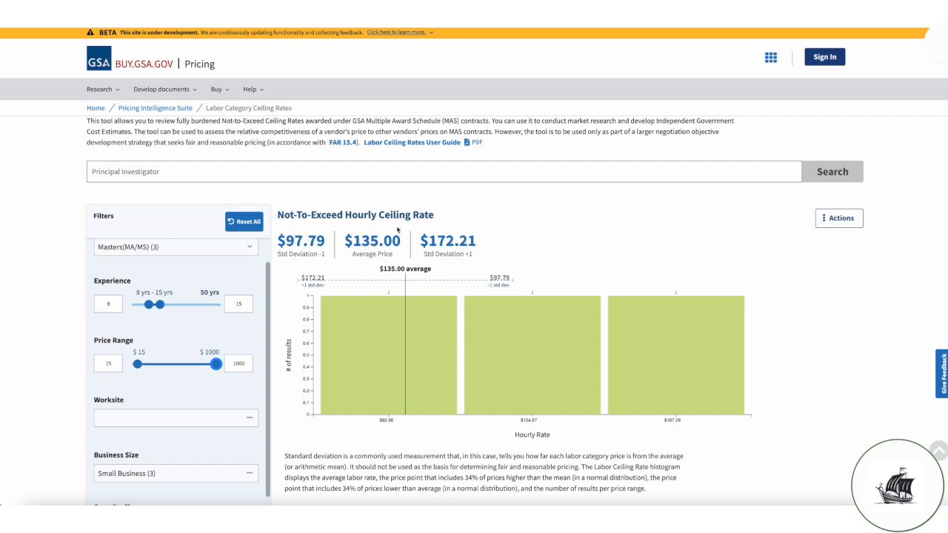
{"action": "left_click_drag", "start_coordinate": [276, 237], "coordinate": [472, 241]}
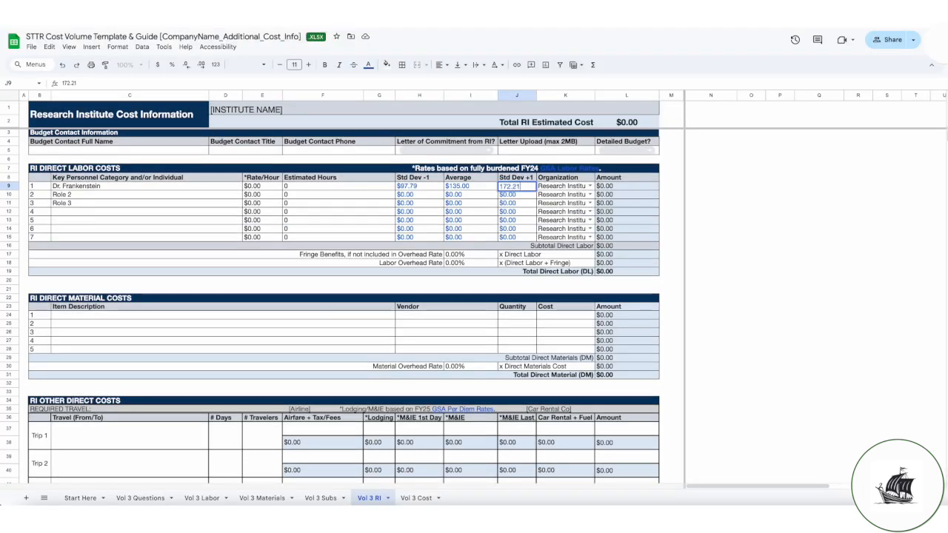
{"action": "key", "text": "Tab"}
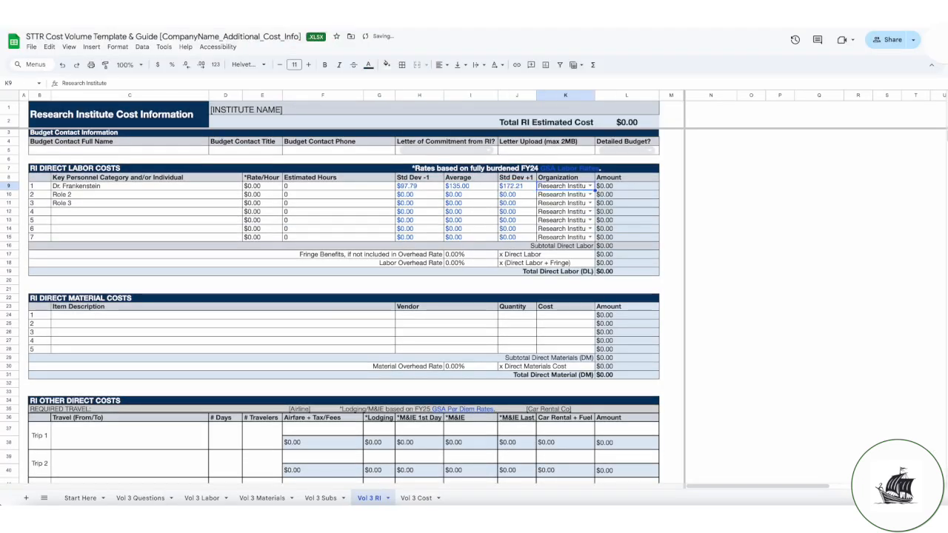
Step: Set the first RI labor row to a rate of 135 per hour, 200 estimated hours and Research Institute as the organization
{"action": "left_click", "coordinate": [268, 189]}
{"action": "type", "text": "1"}
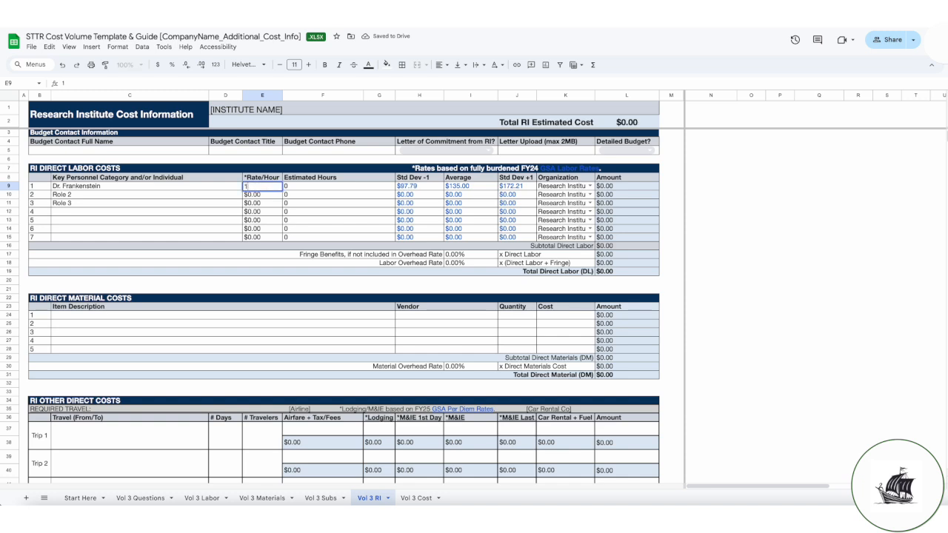
{"action": "type", "text": "35"}
{"action": "key", "text": "Tab"}
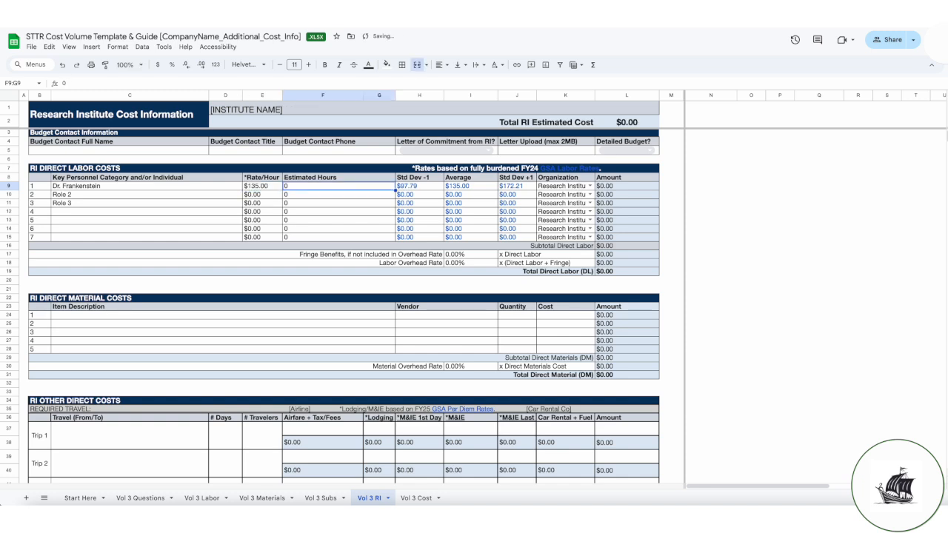
{"action": "type", "text": "200"}
{"action": "key", "text": "Tab"}
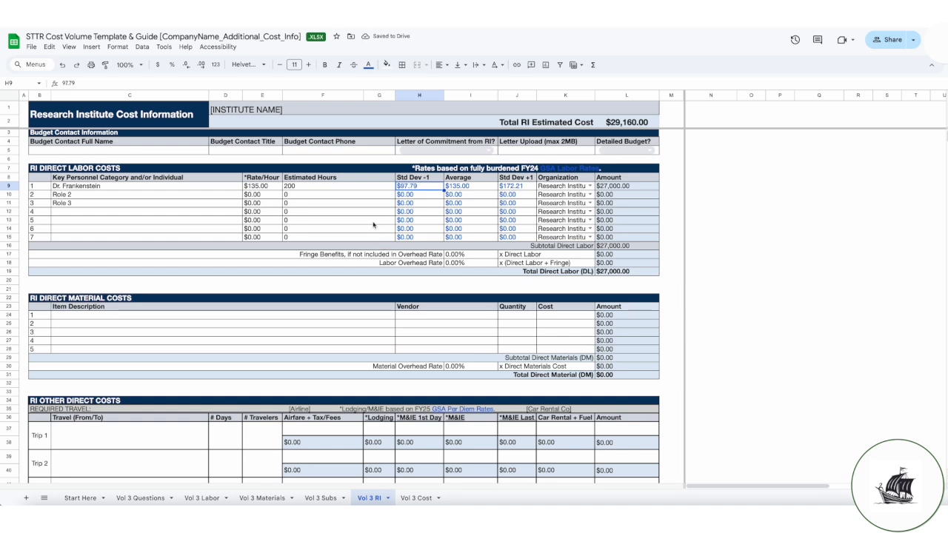
{"action": "left_click", "coordinate": [589, 186]}
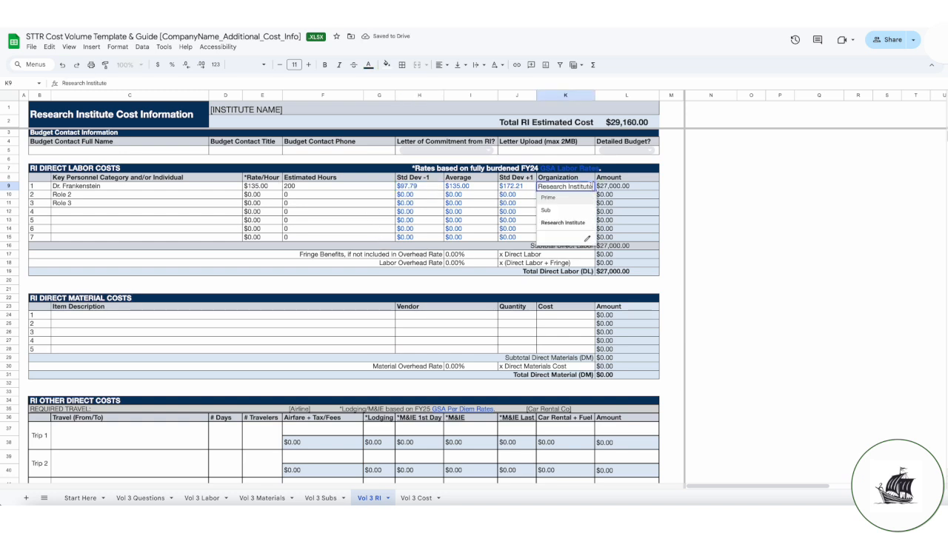
{"action": "left_click", "coordinate": [571, 224]}
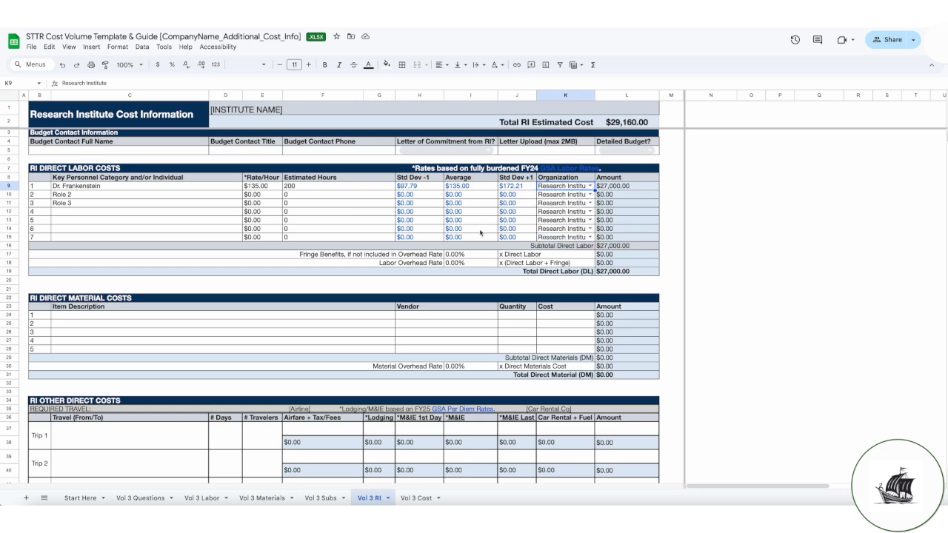
Step: Review the RI fringe and labor overhead lines, the direct material costs table and the Other Direct Costs section
{"action": "left_click", "coordinate": [342, 257]}
{"action": "left_click_drag", "start_coordinate": [472, 258], "coordinate": [603, 261]}
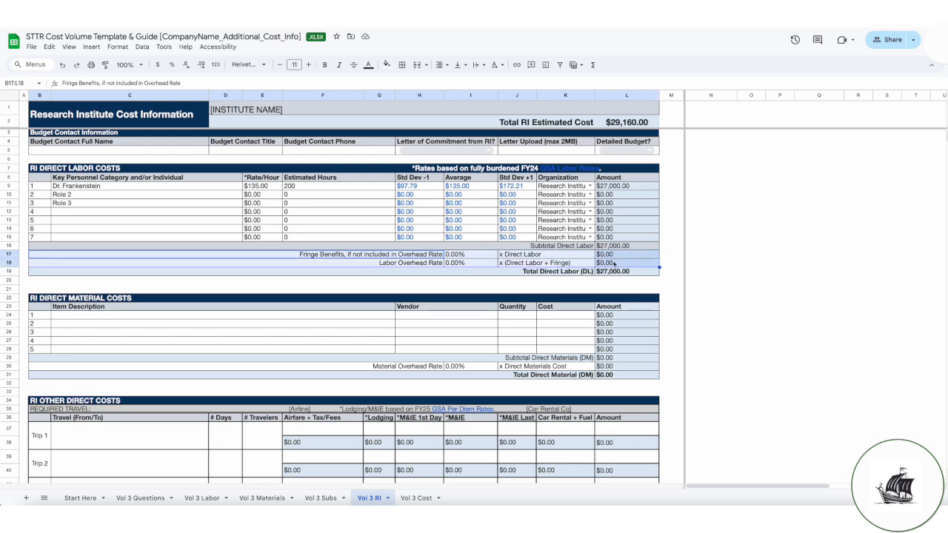
{"action": "left_click", "coordinate": [630, 265]}
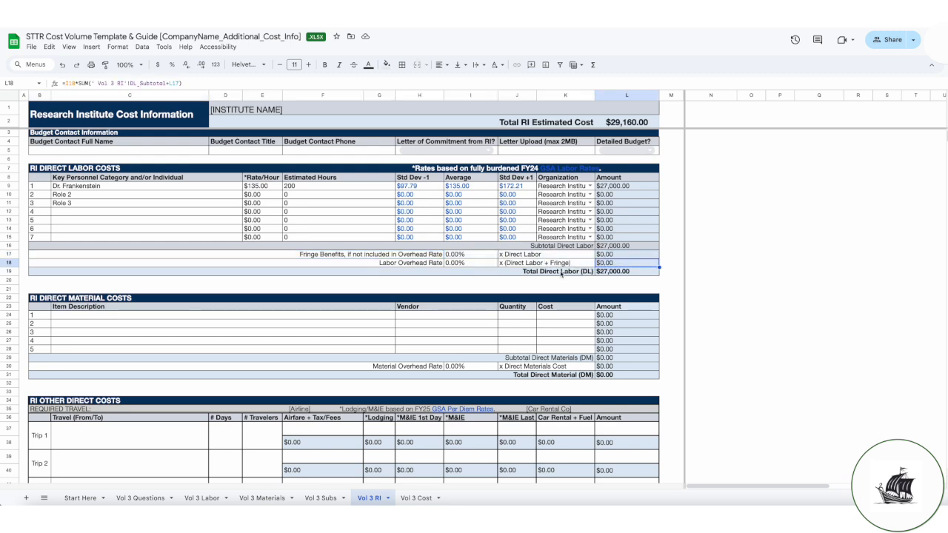
{"action": "scroll", "coordinate": [362, 281], "scroll_direction": "down", "scroll_amount": 3}
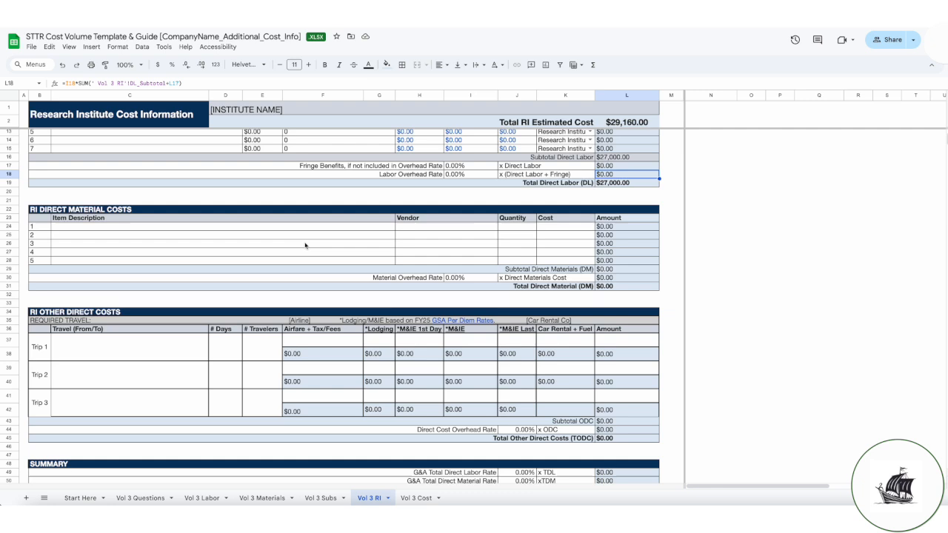
{"action": "left_click", "coordinate": [253, 228]}
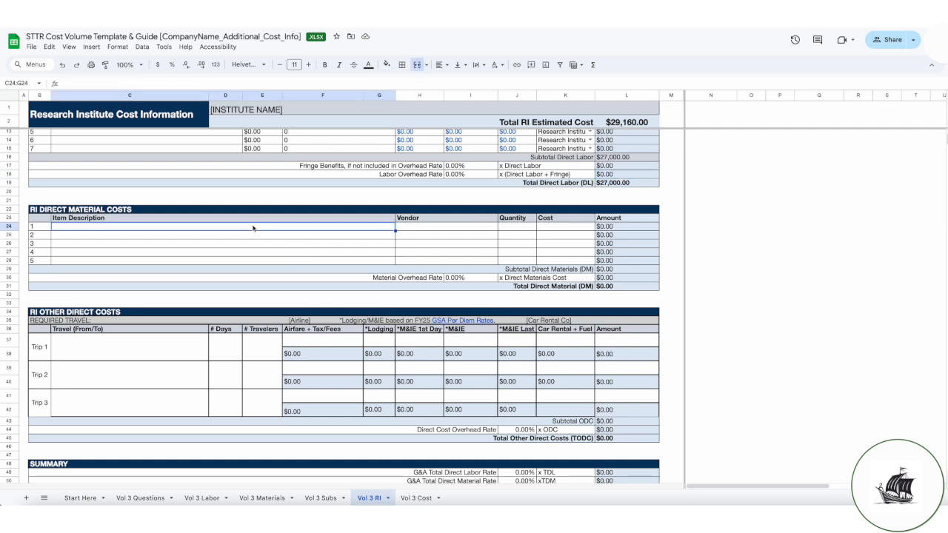
{"action": "scroll", "coordinate": [253, 228], "scroll_direction": "down", "scroll_amount": 3}
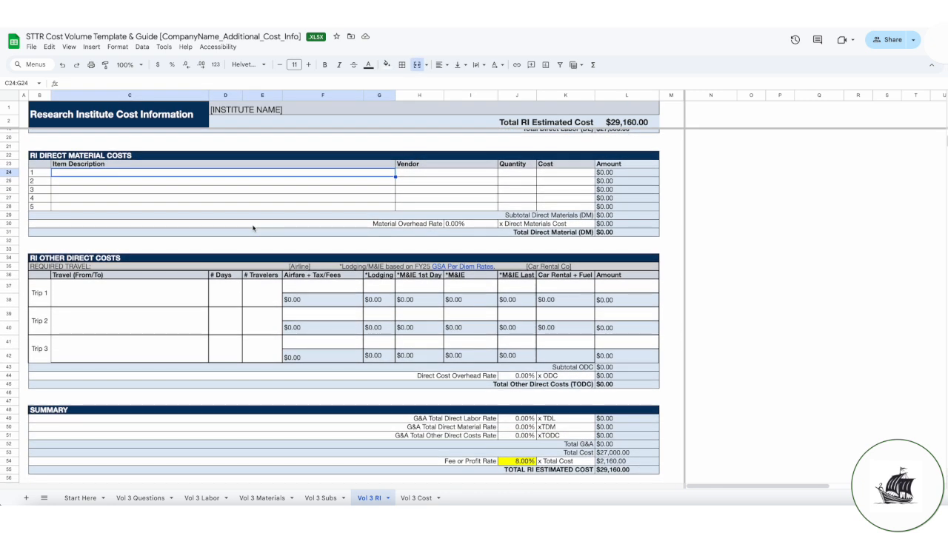
{"action": "left_click", "coordinate": [446, 177]}
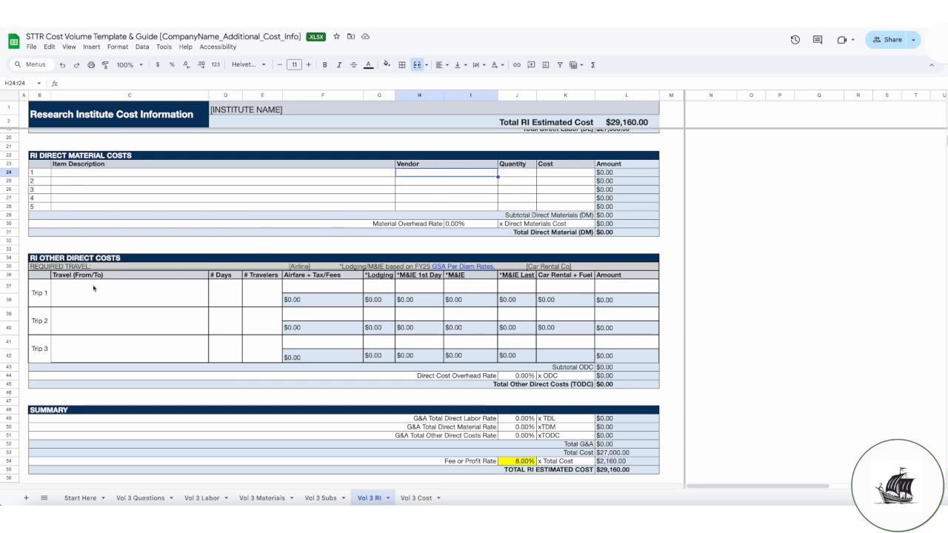
{"action": "left_click", "coordinate": [67, 260]}
{"action": "left_click_drag", "start_coordinate": [67, 259], "coordinate": [633, 383]}
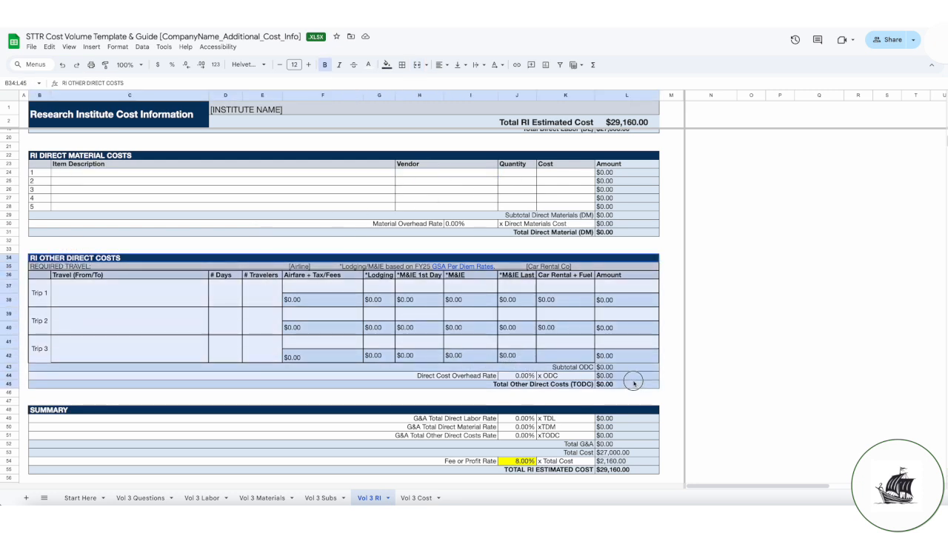
Step: Enter JFK > LAX as the Trip 1 travel route in the RI Other Direct Costs section
{"action": "left_click", "coordinate": [118, 293]}
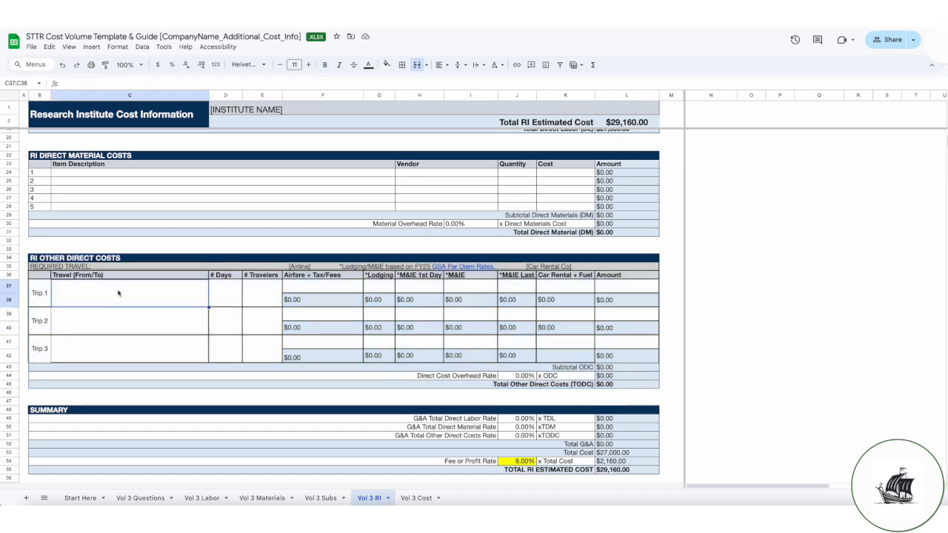
{"action": "scroll", "coordinate": [118, 293], "scroll_direction": "down", "scroll_amount": 3}
{"action": "scroll", "coordinate": [117, 293], "scroll_direction": "up", "scroll_amount": 1}
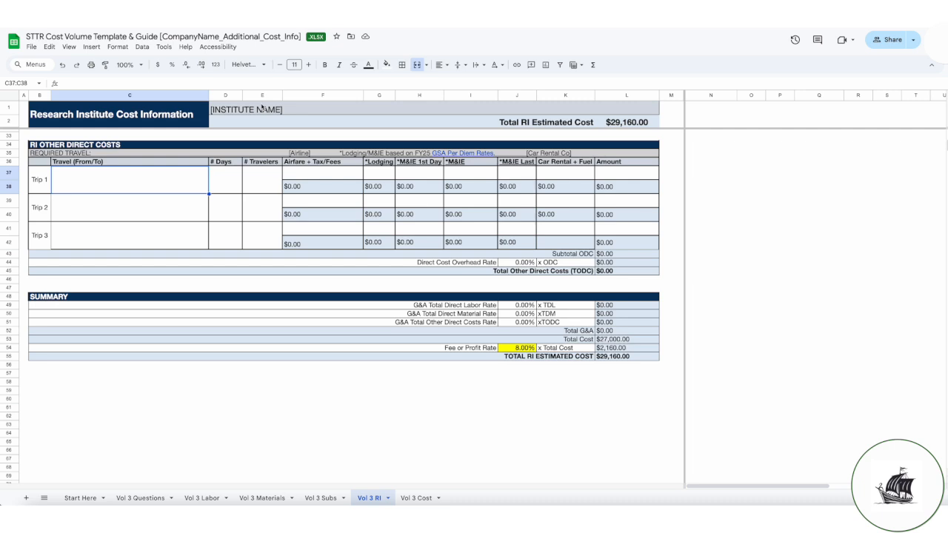
{"action": "scroll", "coordinate": [109, 188], "scroll_direction": "down", "scroll_amount": 1}
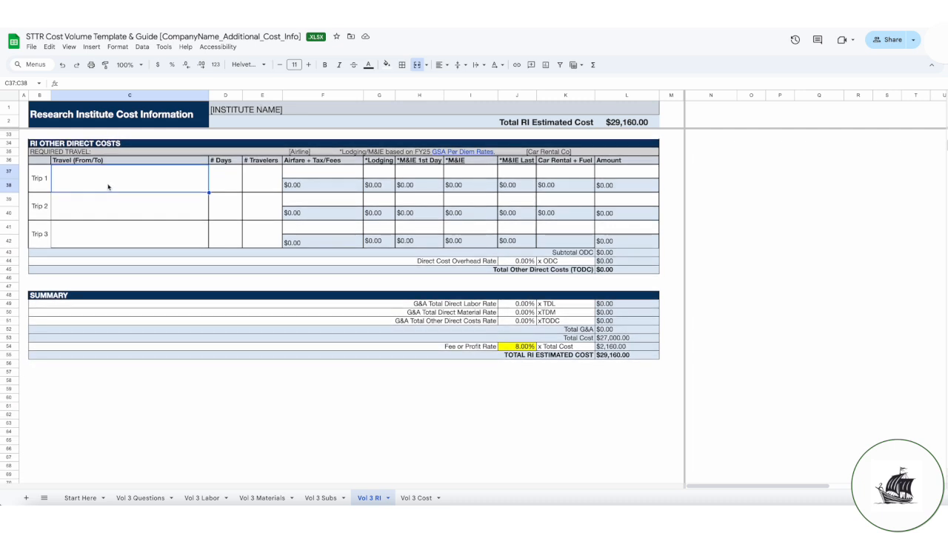
{"action": "type", "text": "JFK > LA"}
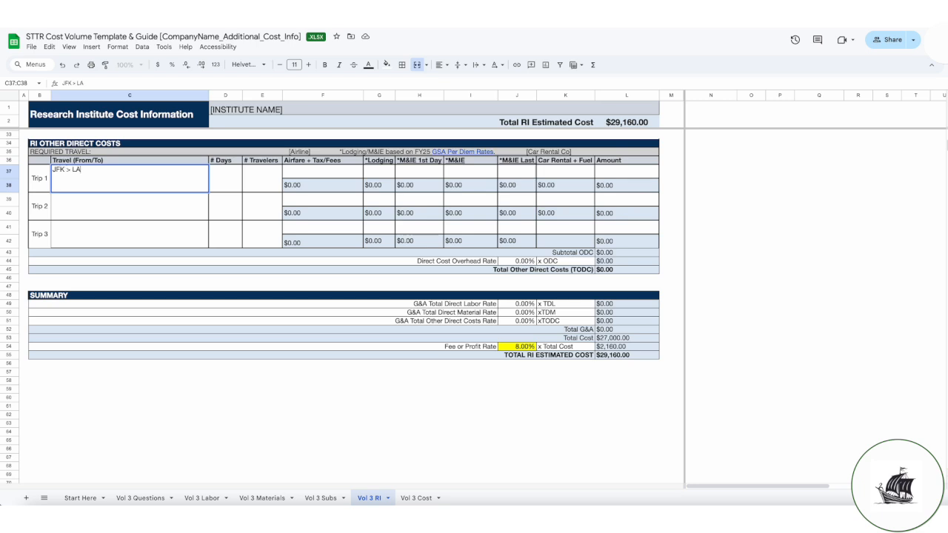
{"action": "type", "text": "X"}
{"action": "left_click", "coordinate": [226, 177]}
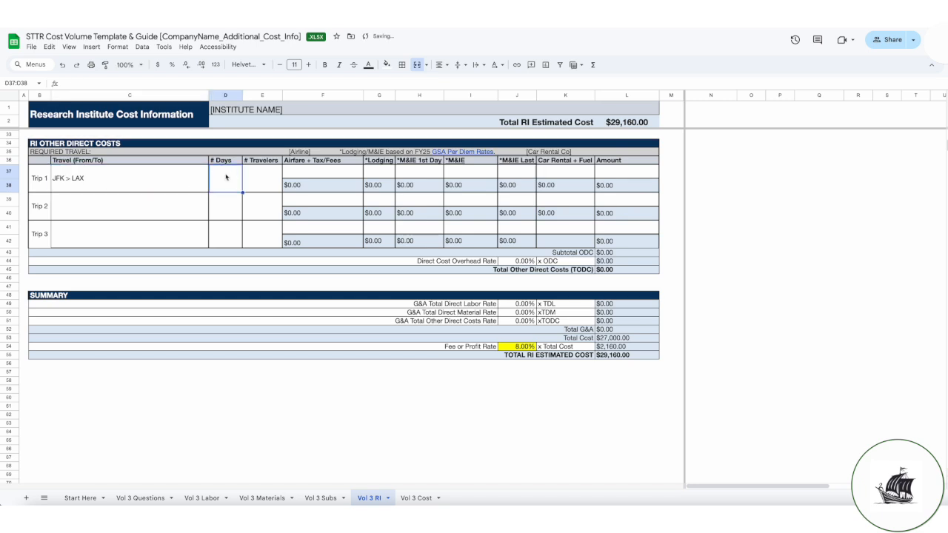
Step: Set RI Trip 1 to 5 days and 3 travelers
{"action": "type", "text": "5"}
{"action": "left_click", "coordinate": [258, 179]}
{"action": "type", "text": "3"}
Step: Look up the GSA 2025 per diem rates for Los Angeles, California, examining daily lodging, total M&IE and first and last day M&IE
{"action": "left_click", "coordinate": [334, 151]}
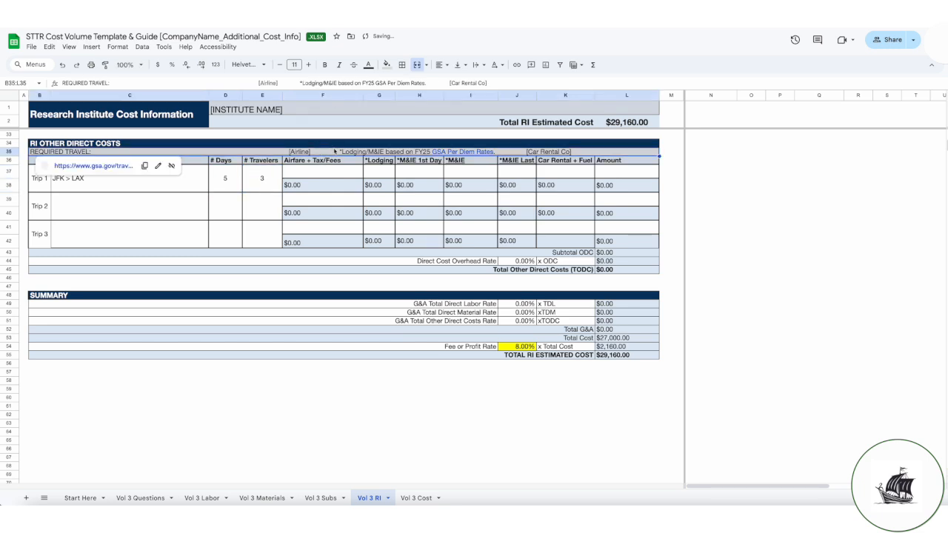
{"action": "left_click", "coordinate": [380, 161]}
{"action": "left_click_drag", "start_coordinate": [385, 163], "coordinate": [627, 163]}
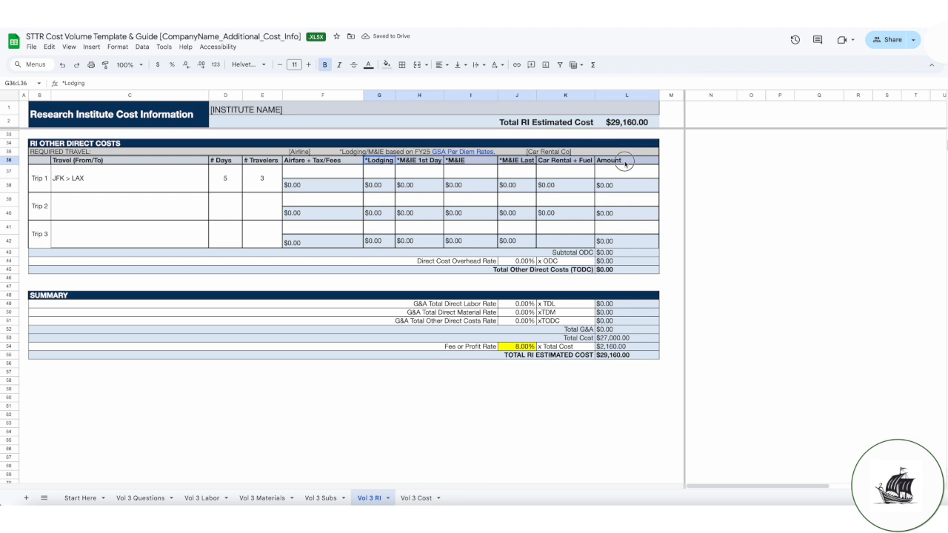
{"action": "left_click", "coordinate": [466, 153]}
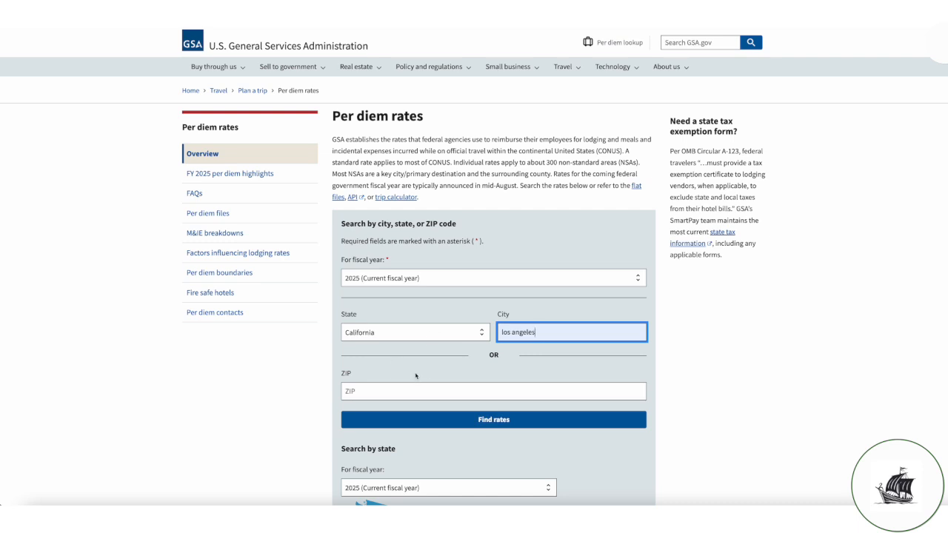
{"action": "left_click", "coordinate": [455, 420]}
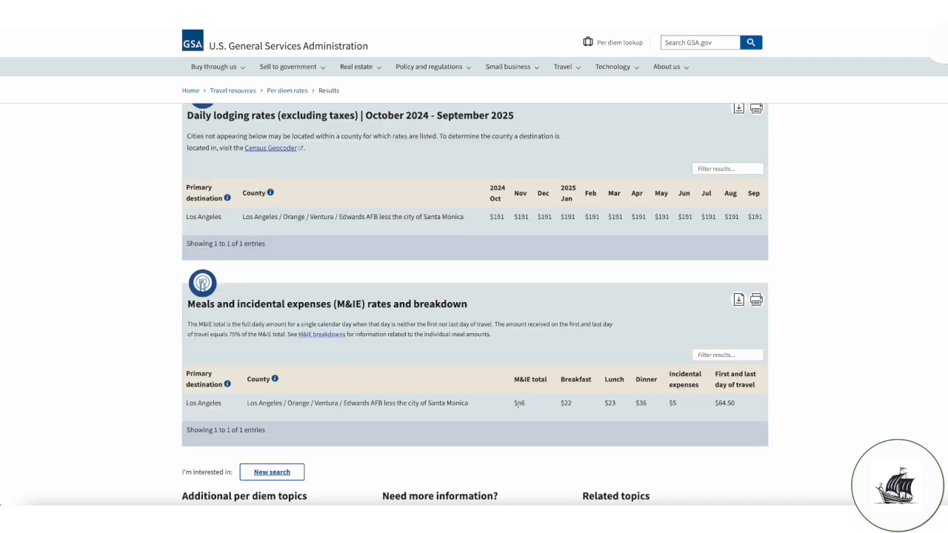
{"action": "double_click", "coordinate": [519, 402]}
{"action": "left_click_drag", "start_coordinate": [715, 405], "coordinate": [740, 405]}
{"action": "left_click", "coordinate": [739, 404]}
{"action": "left_click_drag", "start_coordinate": [493, 217], "coordinate": [679, 216]}
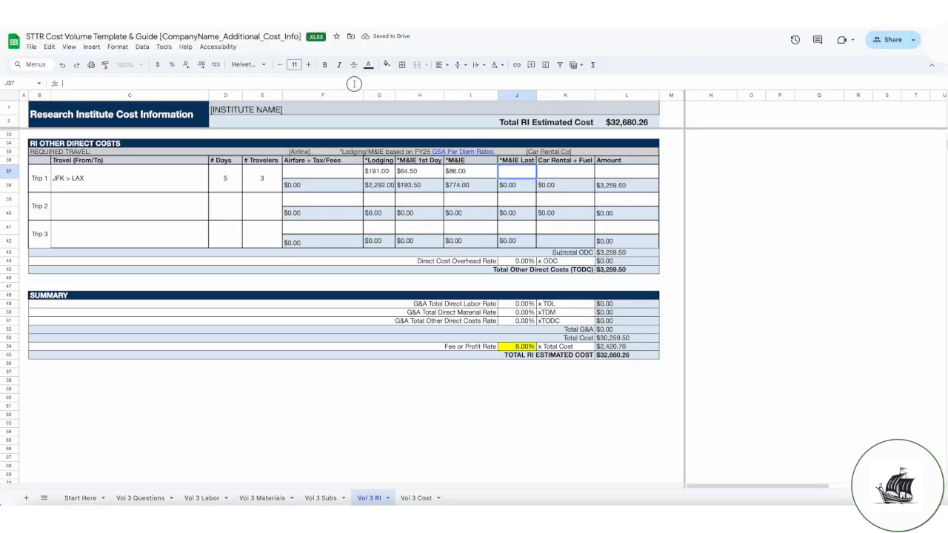
Step: Paste $64.50 as the last-day M&IE rate for RI Trip 1
{"action": "right_click", "coordinate": [355, 83]}
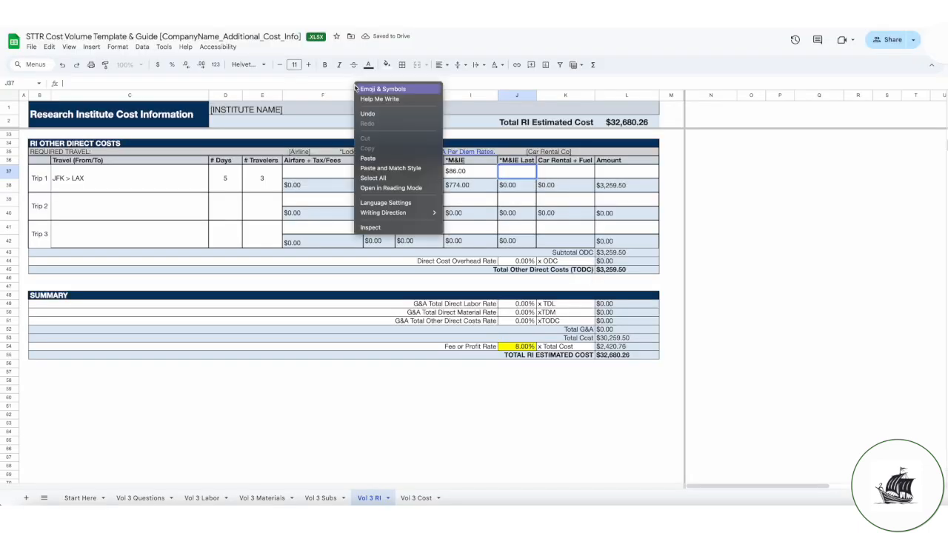
{"action": "left_click", "coordinate": [409, 169]}
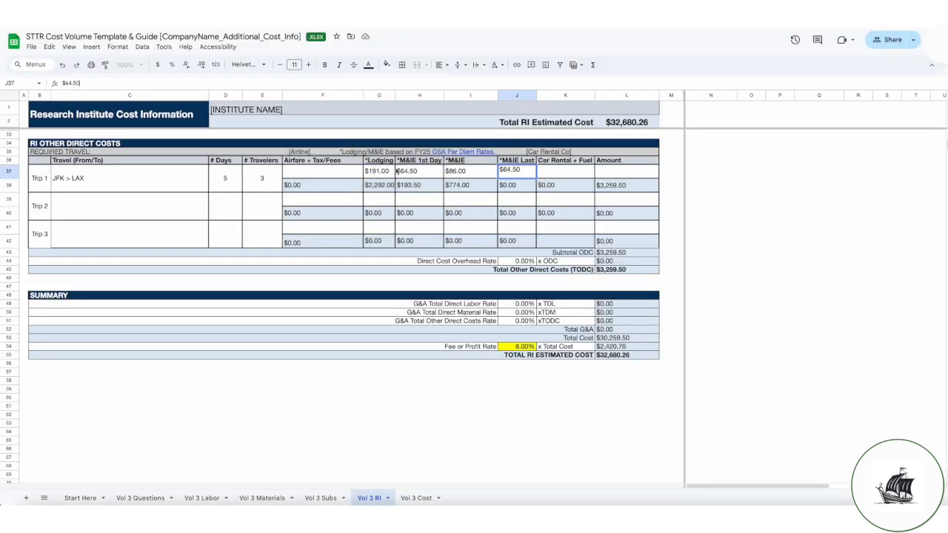
{"action": "left_click", "coordinate": [531, 202]}
{"action": "left_click", "coordinate": [613, 189]}
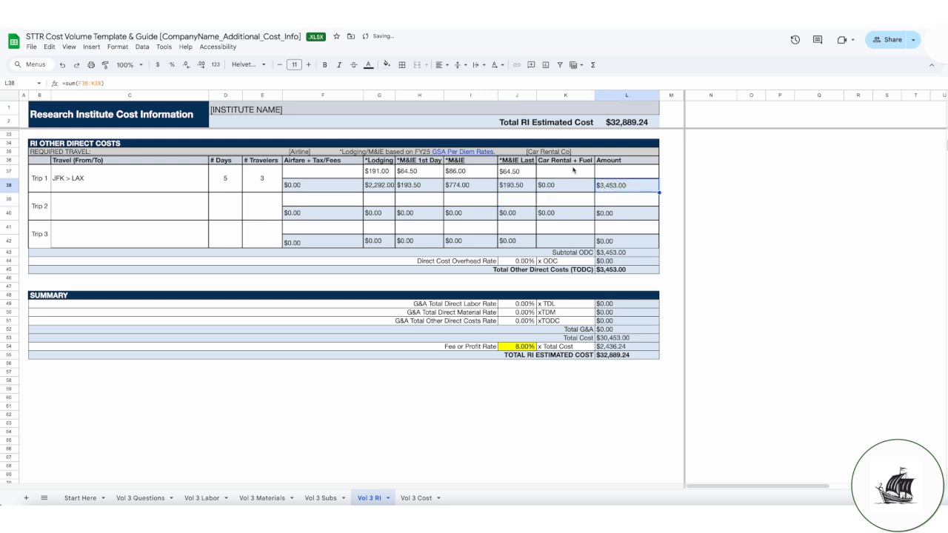
Step: Enter 120 for car rental and fuel and 2000 for airfare with taxes and fees on RI Trip 1
{"action": "left_click", "coordinate": [565, 152]}
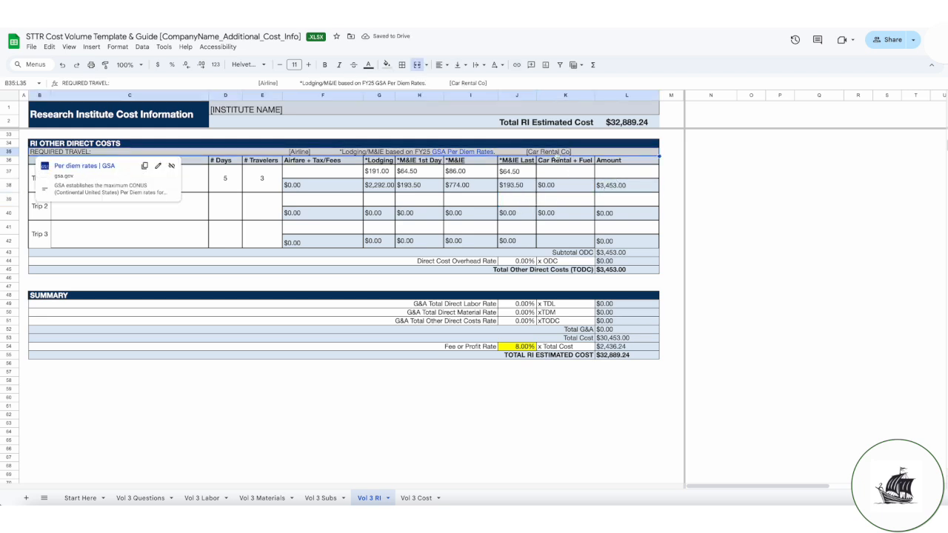
{"action": "left_click", "coordinate": [564, 169]}
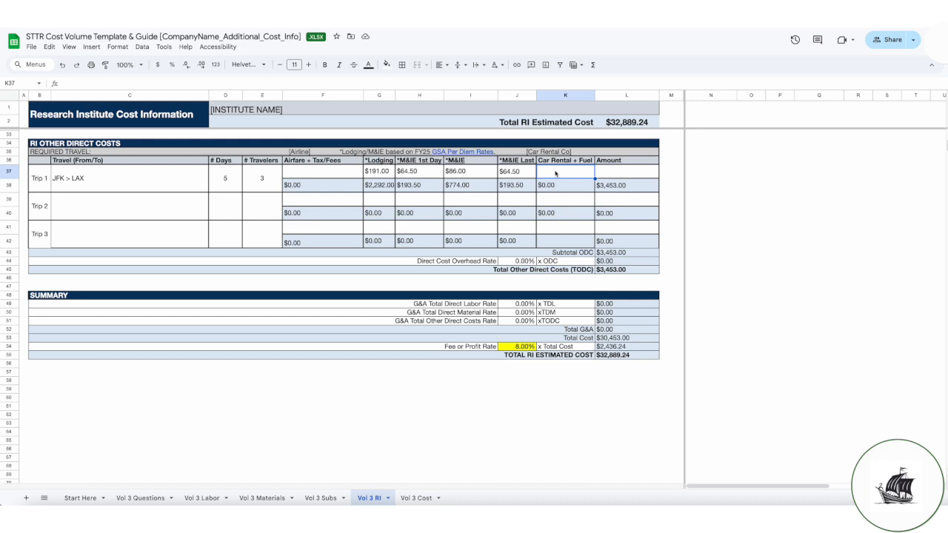
{"action": "type", "text": "120"}
{"action": "key", "text": "Tab"}
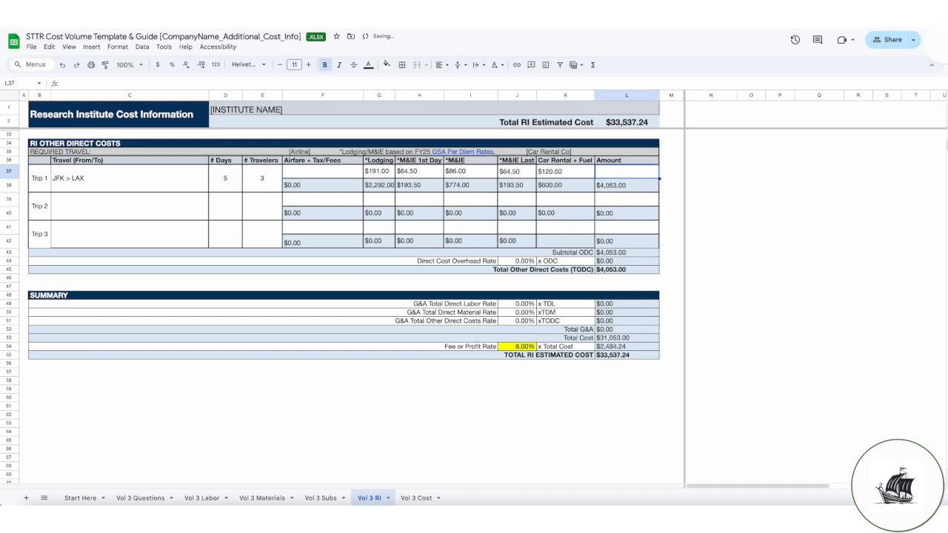
{"action": "left_click", "coordinate": [341, 173]}
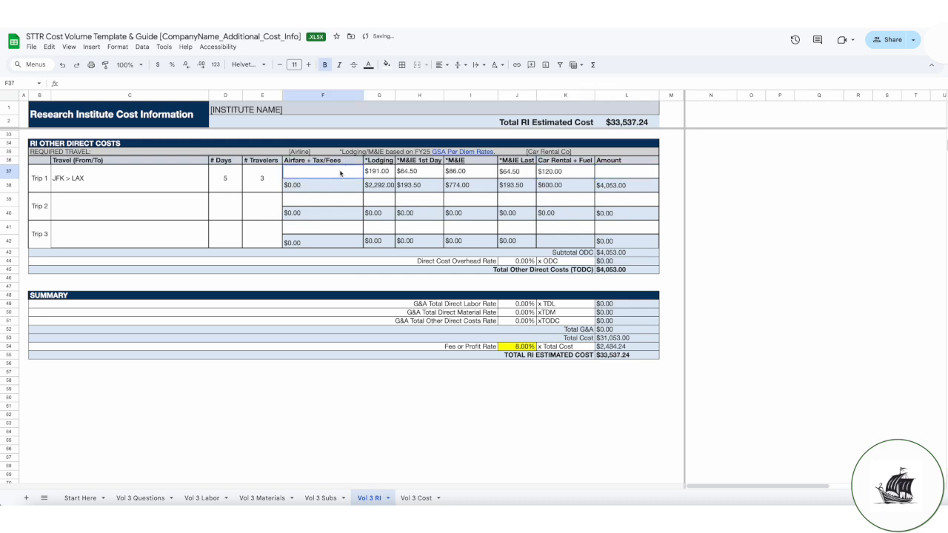
{"action": "type", "text": "2000"}
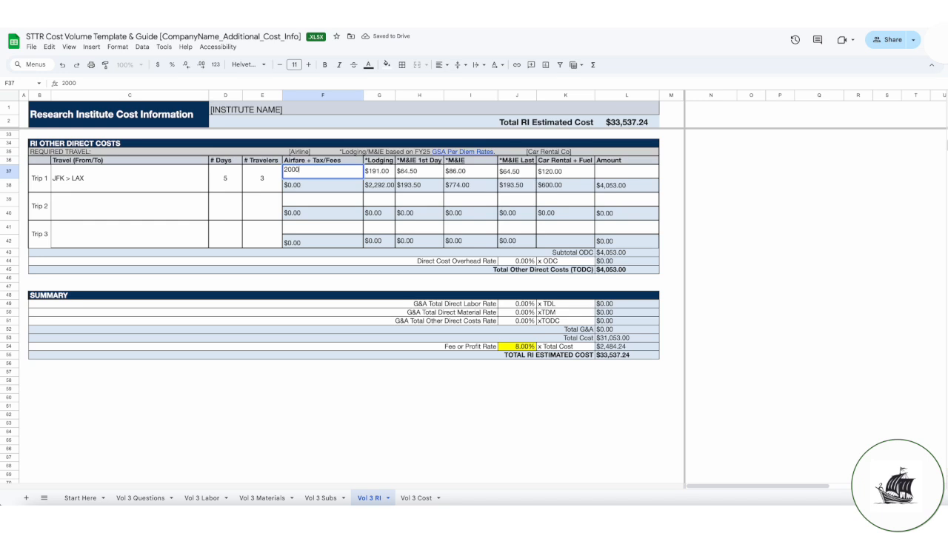
{"action": "key", "text": "Tab"}
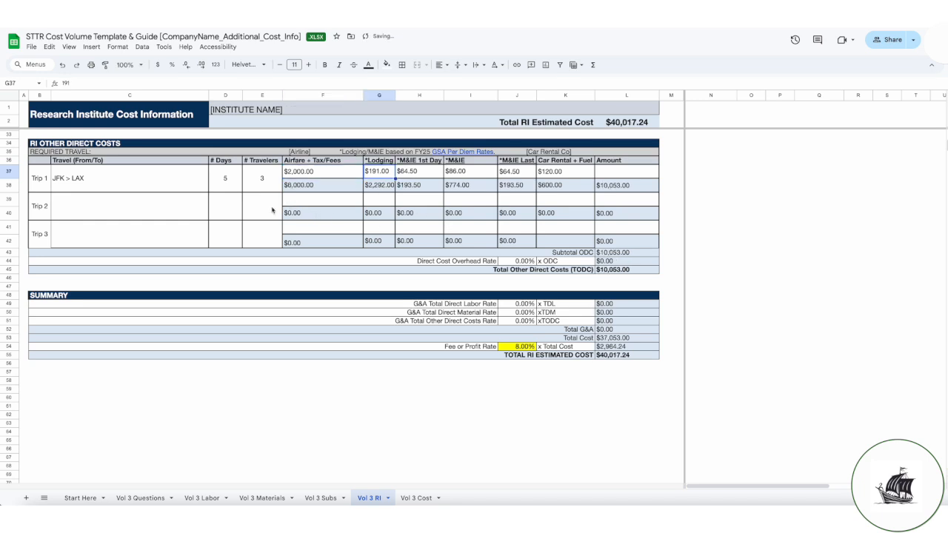
Step: Review the RI direct cost overhead line, the G&A lines and the fee or profit rate in the summary
{"action": "left_click", "coordinate": [389, 278]}
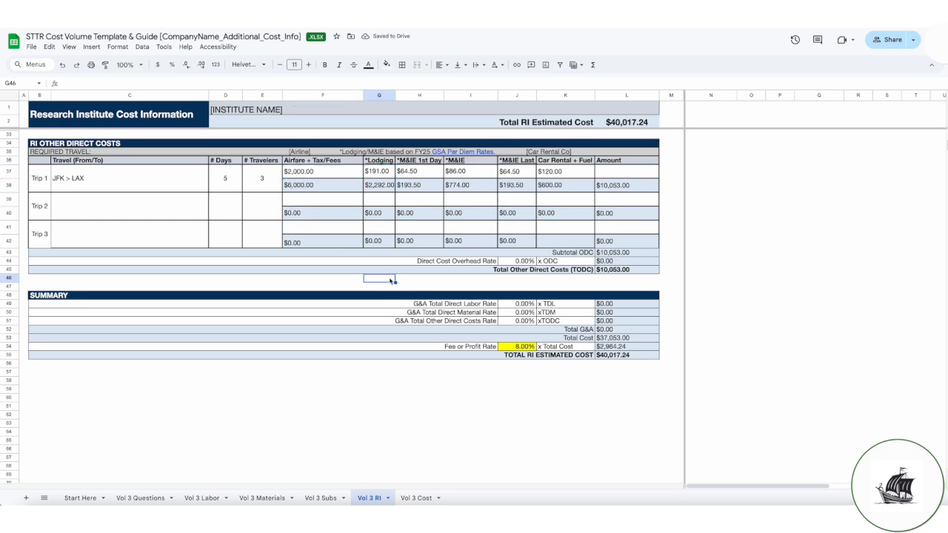
{"action": "scroll", "coordinate": [390, 280], "scroll_direction": "down", "scroll_amount": 1}
{"action": "scroll", "coordinate": [390, 281], "scroll_direction": "down", "scroll_amount": 1}
{"action": "left_click_drag", "start_coordinate": [423, 260], "coordinate": [604, 278]}
{"action": "left_click", "coordinate": [504, 287]}
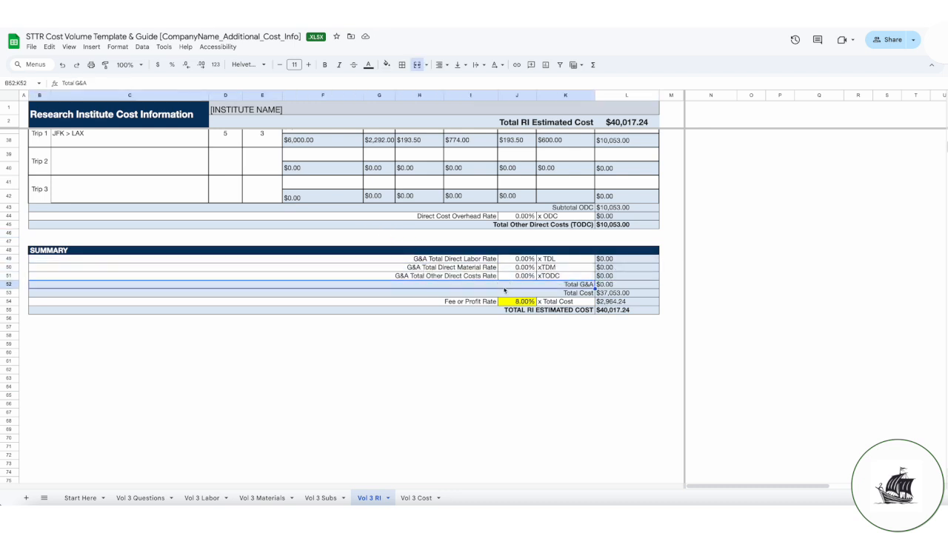
{"action": "left_click", "coordinate": [507, 302]}
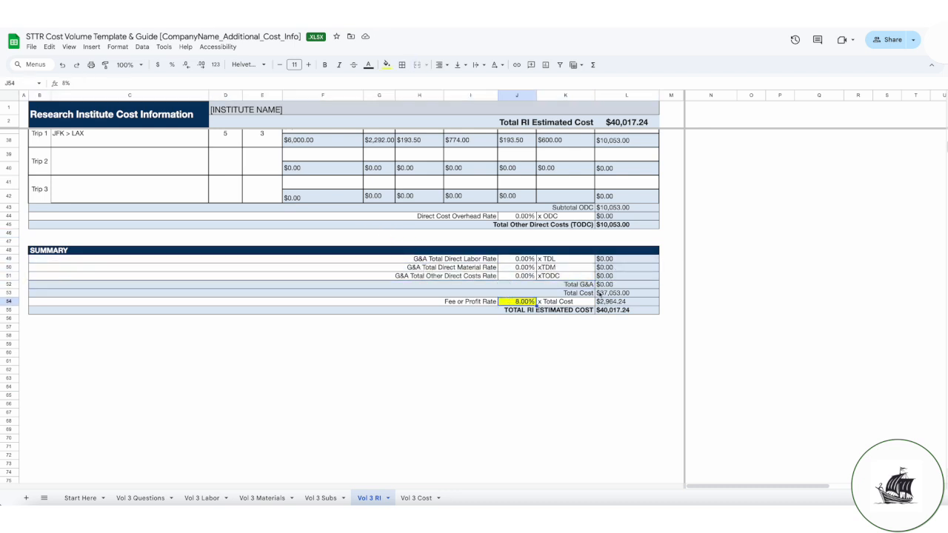
Step: On the Vol 3 Cost sheet, set the Principal Investigator row to a rate of 135 per hour and 300 estimated hours
{"action": "left_click", "coordinate": [412, 499]}
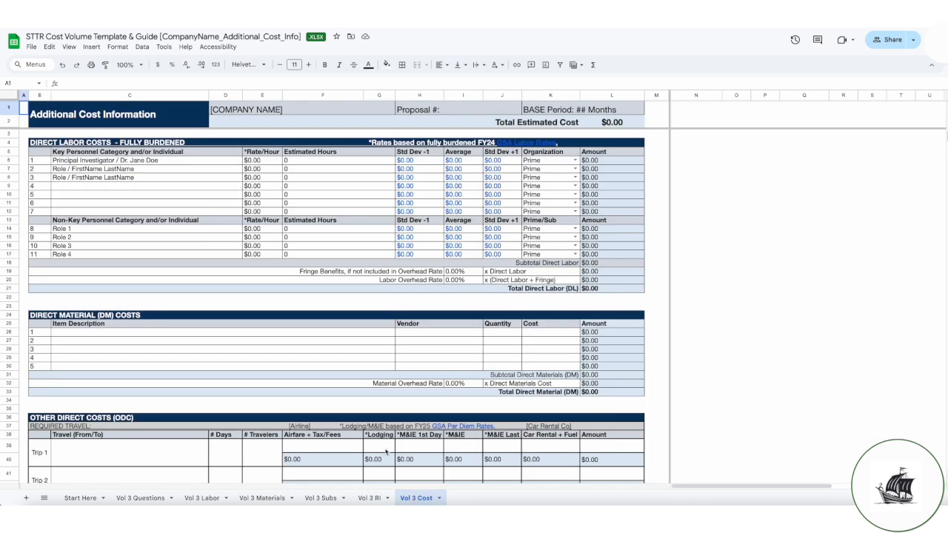
{"action": "scroll", "coordinate": [289, 289], "scroll_direction": "down", "scroll_amount": 1}
{"action": "scroll", "coordinate": [289, 289], "scroll_direction": "up", "scroll_amount": 1}
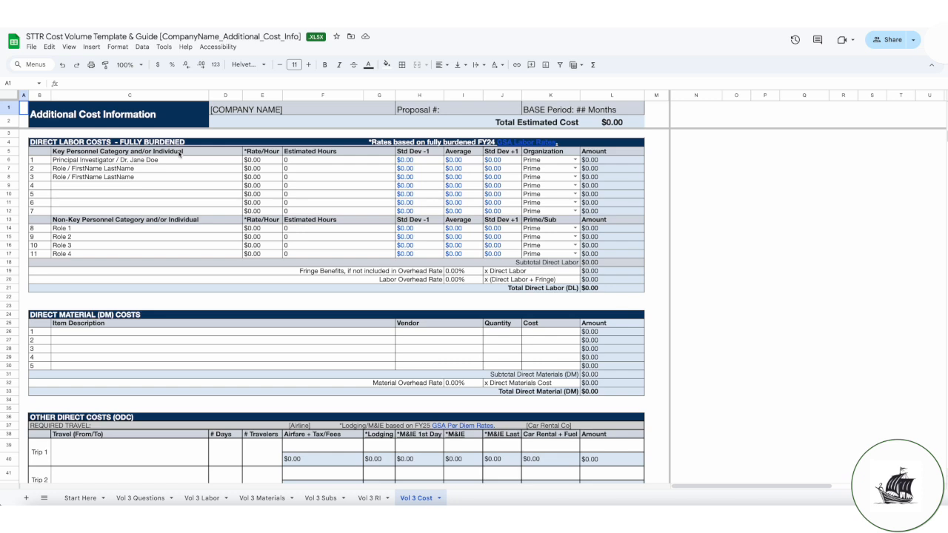
{"action": "left_click_drag", "start_coordinate": [171, 161], "coordinate": [169, 181]}
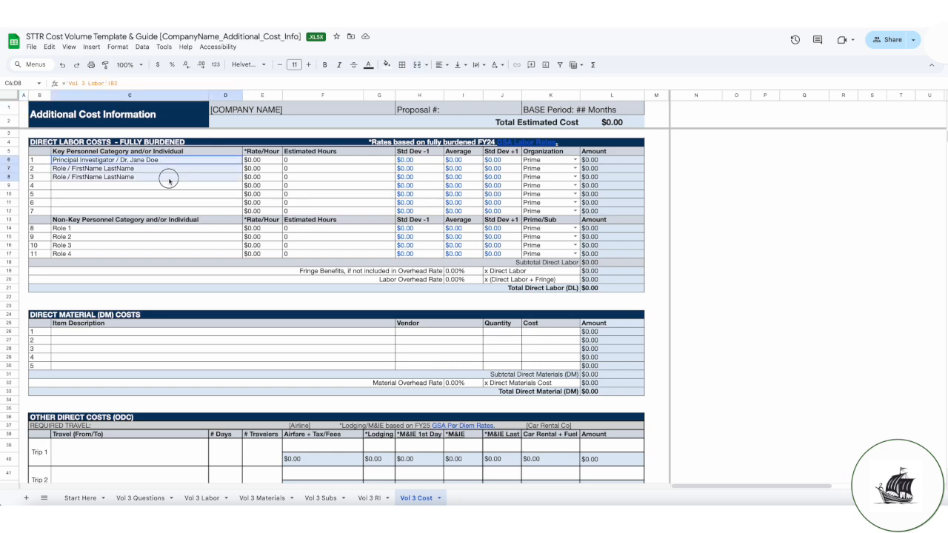
{"action": "left_click_drag", "start_coordinate": [255, 161], "coordinate": [326, 178]}
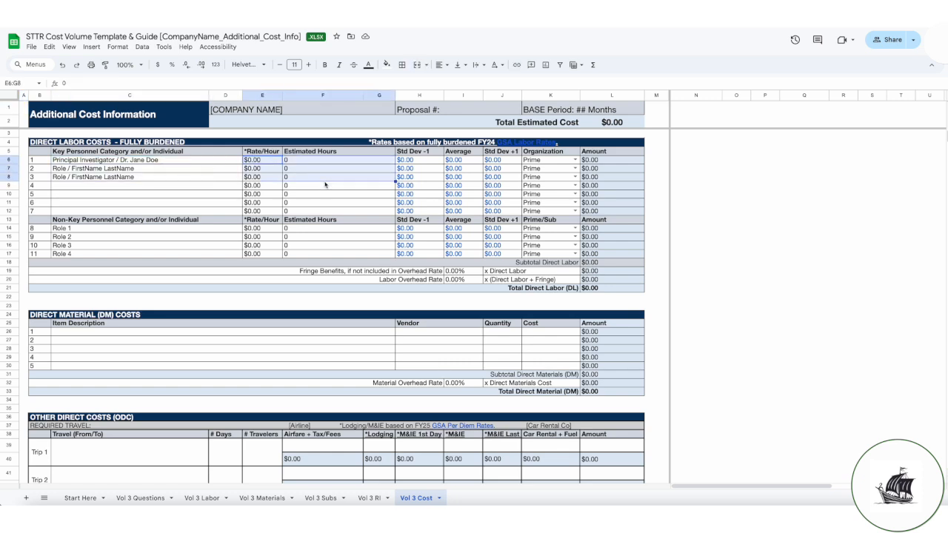
{"action": "left_click", "coordinate": [270, 162]}
{"action": "type", "text": "135"}
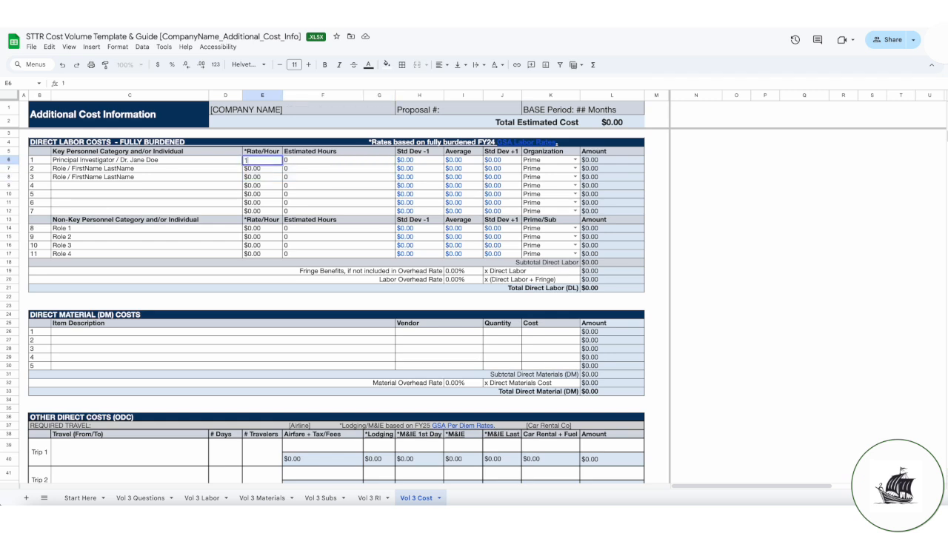
{"action": "left_click", "coordinate": [324, 161]}
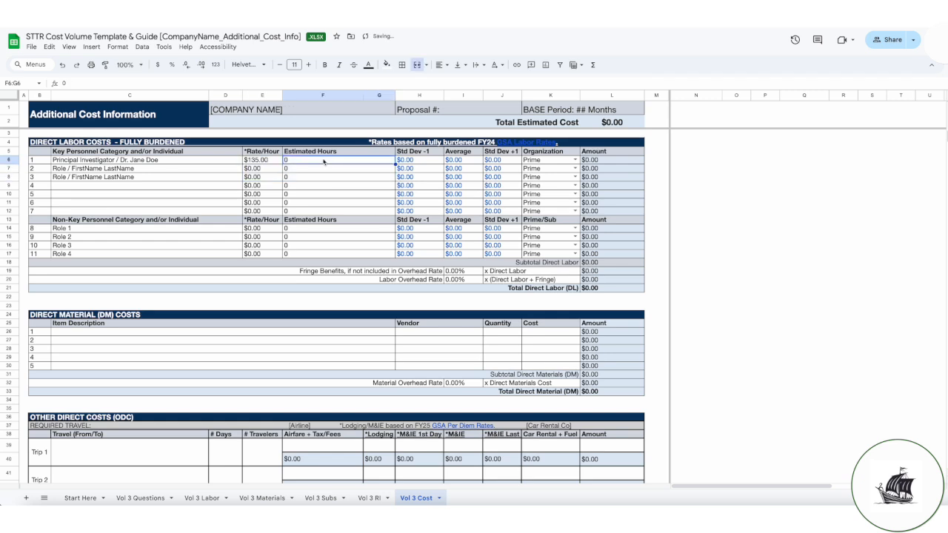
{"action": "type", "text": "300"}
{"action": "key", "text": "Tab"}
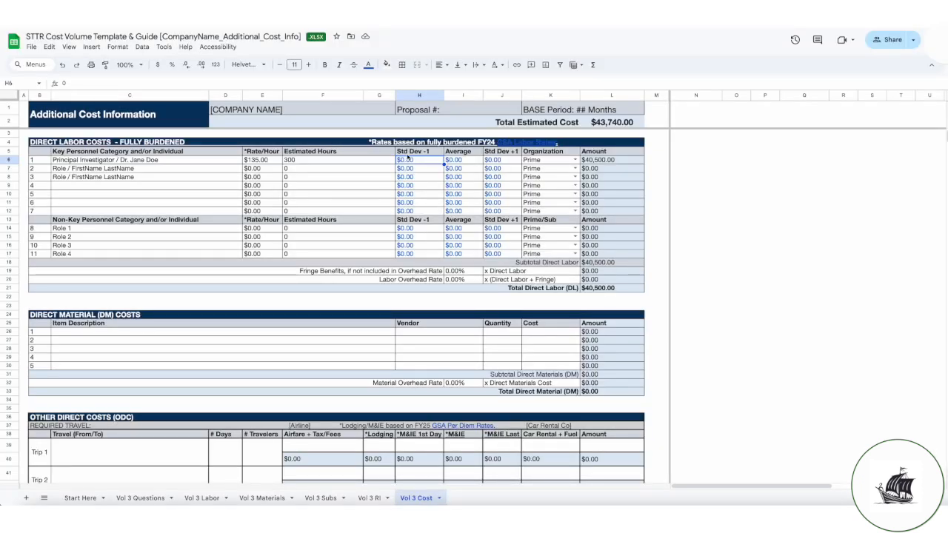
Step: Enter 97.79, 135 and 172.71 as the Principal Investigator row's Std Dev -1, Average and Std Dev +1, and check the organization choices
{"action": "type", "text": "97.79"}
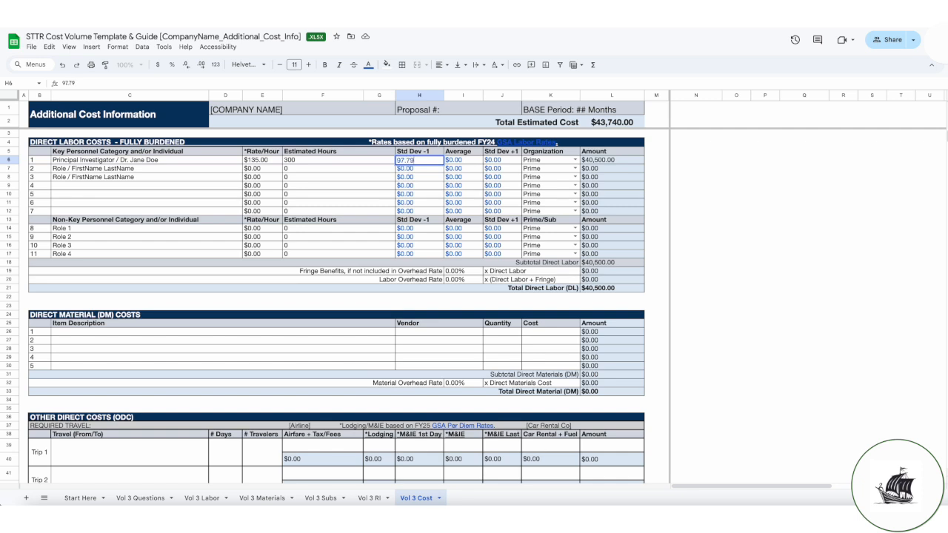
{"action": "key", "text": "Tab"}
{"action": "type", "text": "135"}
{"action": "key", "text": "Tab"}
{"action": "type", "text": "1"}
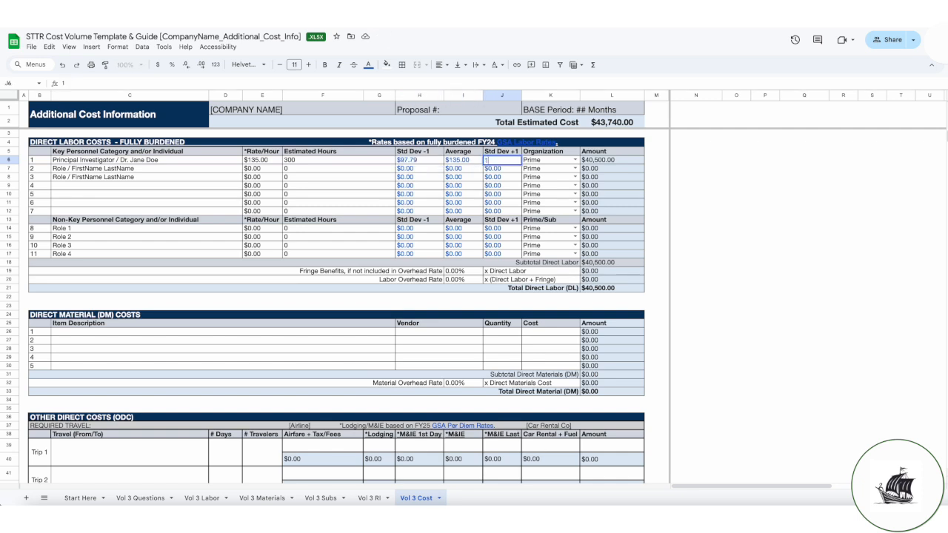
{"action": "type", "text": "72.71"}
{"action": "left_click", "coordinate": [576, 160]}
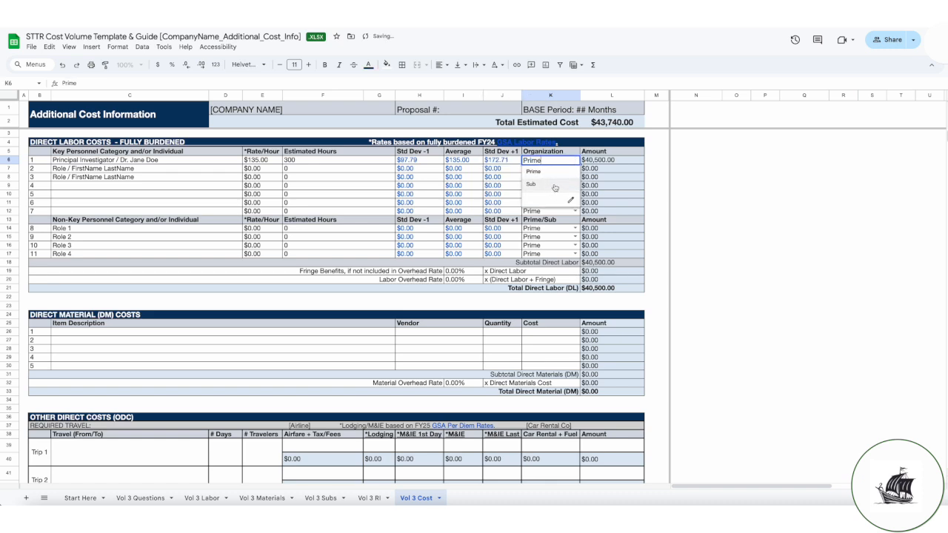
{"action": "key", "text": "Escape"}
{"action": "left_click", "coordinate": [430, 195]}
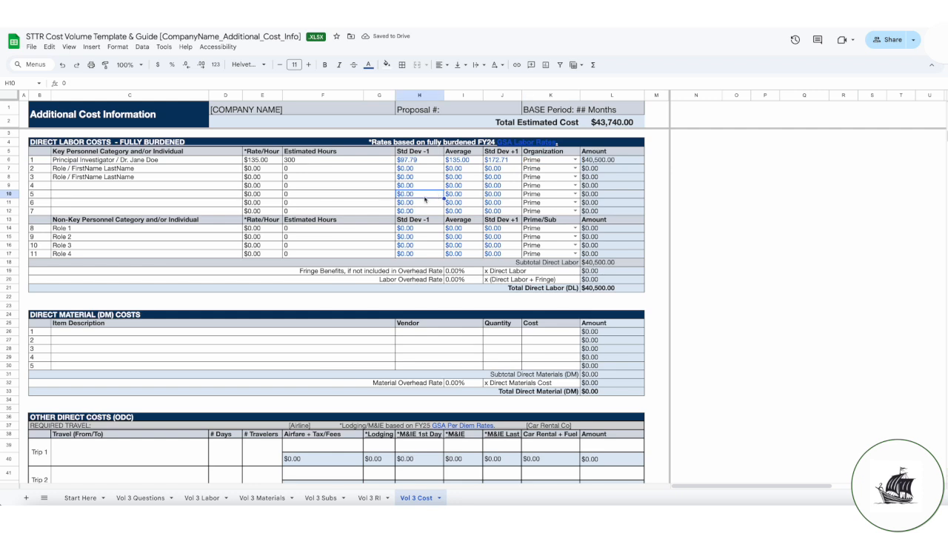
Step: Review the fringe and labor overhead lines, the direct material costs and overhead, and the Other Direct Costs travel section of the Vol 3 Cost sheet
{"action": "left_click_drag", "start_coordinate": [404, 274], "coordinate": [607, 285]}
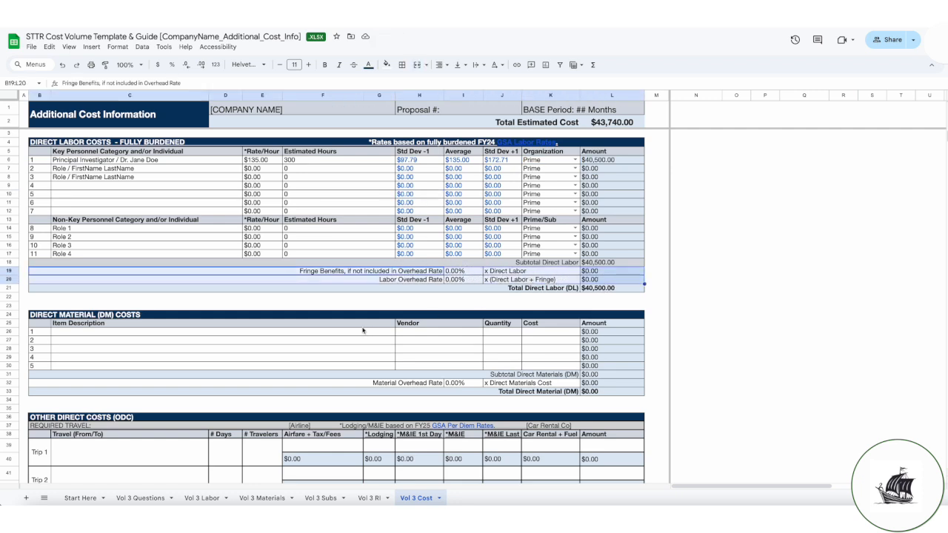
{"action": "left_click", "coordinate": [298, 300]}
{"action": "scroll", "coordinate": [298, 300], "scroll_direction": "down", "scroll_amount": 1}
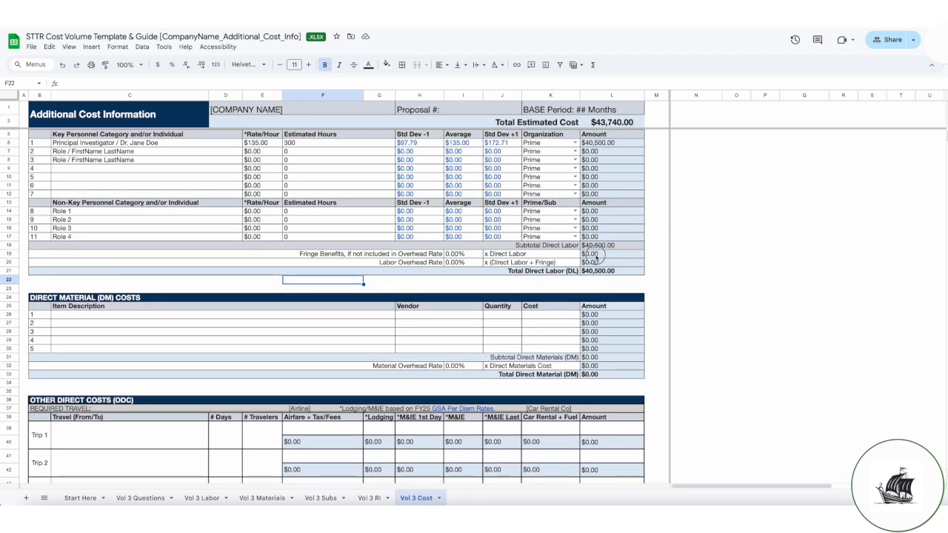
{"action": "left_click", "coordinate": [597, 254]}
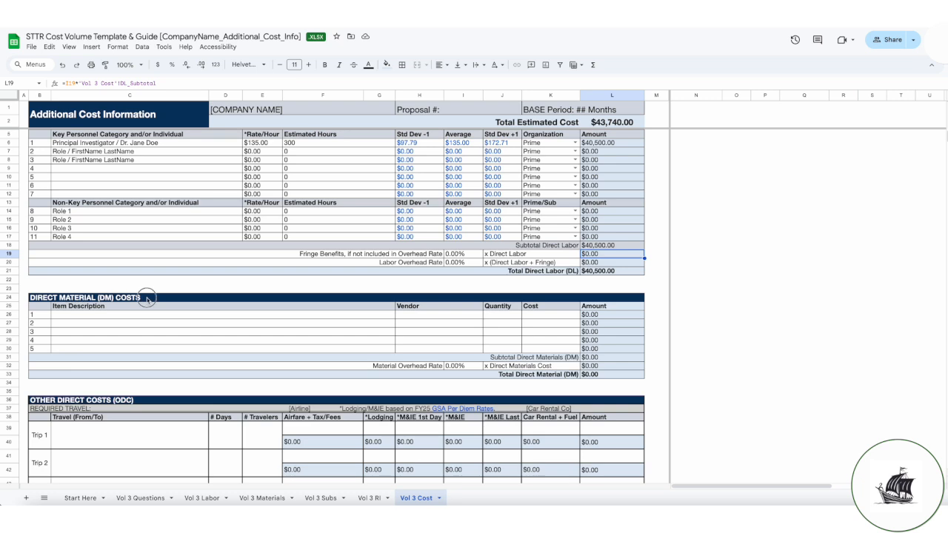
{"action": "left_click_drag", "start_coordinate": [146, 298], "coordinate": [235, 370]}
{"action": "left_click", "coordinate": [590, 367]}
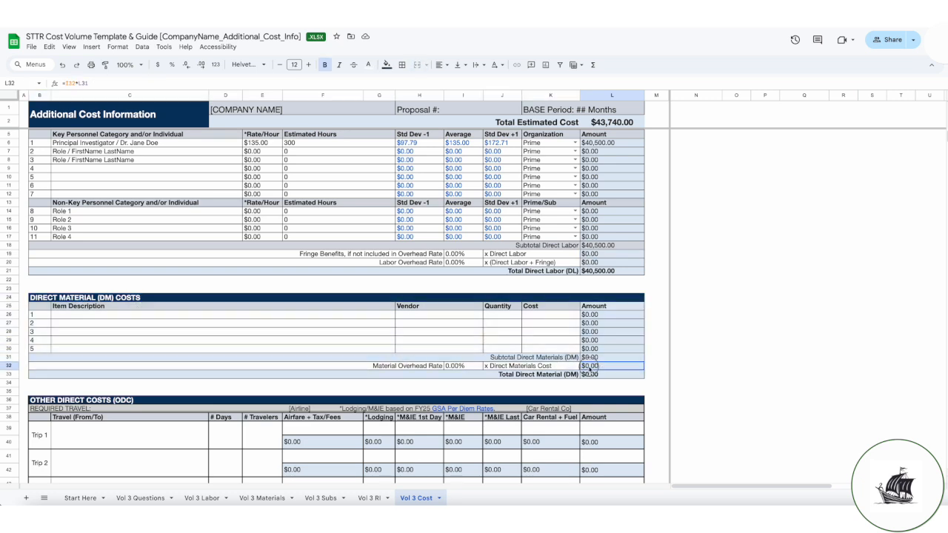
{"action": "left_click", "coordinate": [4, 366]}
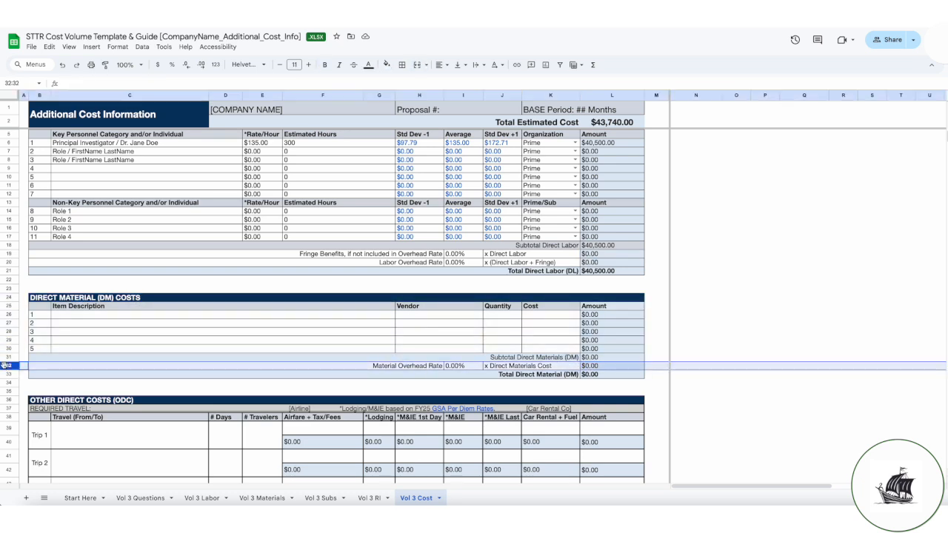
{"action": "scroll", "coordinate": [97, 374], "scroll_direction": "down", "scroll_amount": 3}
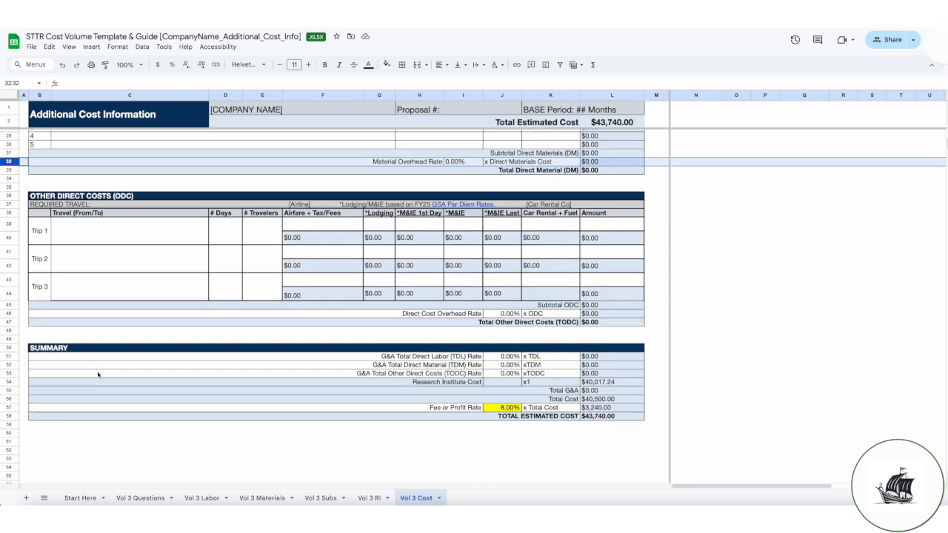
{"action": "left_click", "coordinate": [130, 235]}
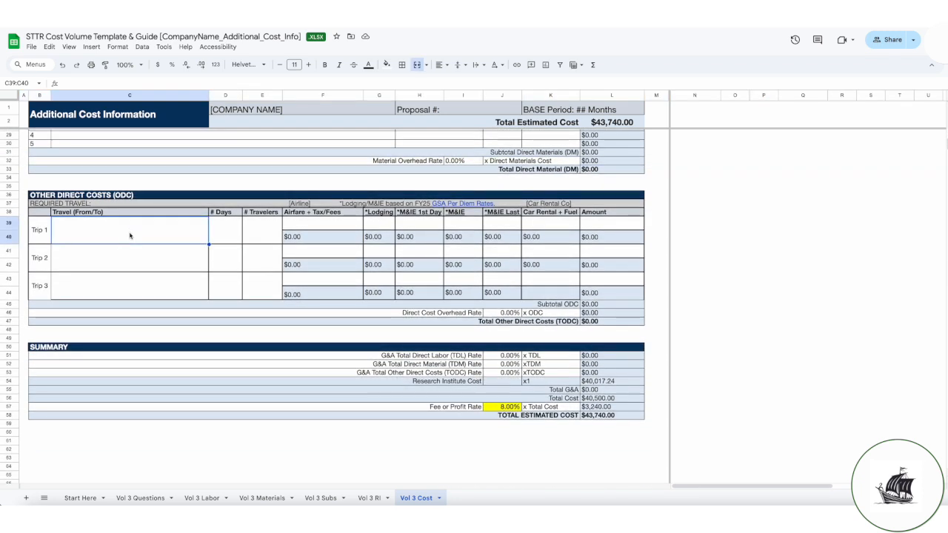
Step: Enter Trip 1 of the required travel as JFK > LAX with 5 days and 3 travelers
{"action": "type", "text": "JFK > LAX"}
{"action": "key", "text": "Tab"}
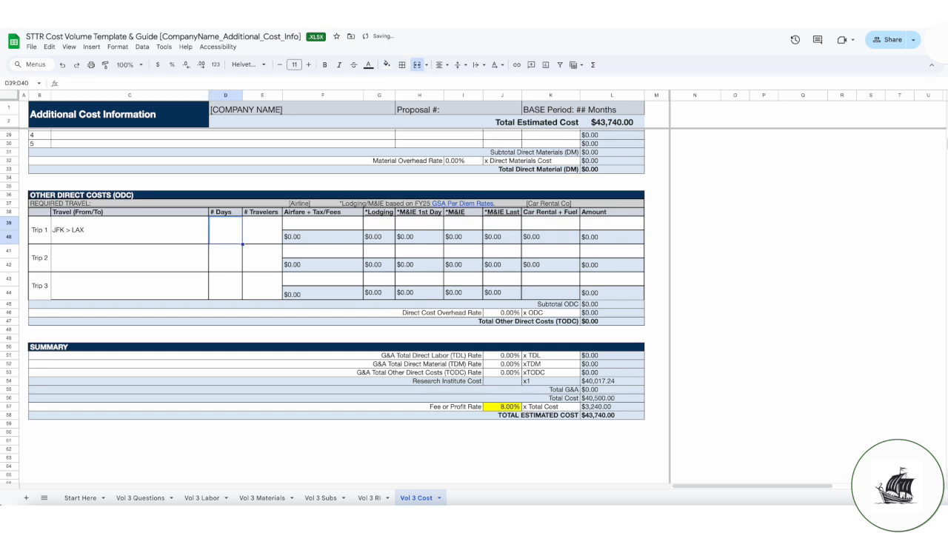
{"action": "type", "text": "5"}
{"action": "key", "text": "Tab"}
{"action": "type", "text": "3"}
{"action": "key", "text": "Tab"}
Step: Set Trip 1's airfare plus tax and fees to 2000 and its lodging rate to 191
{"action": "type", "text": "2000"}
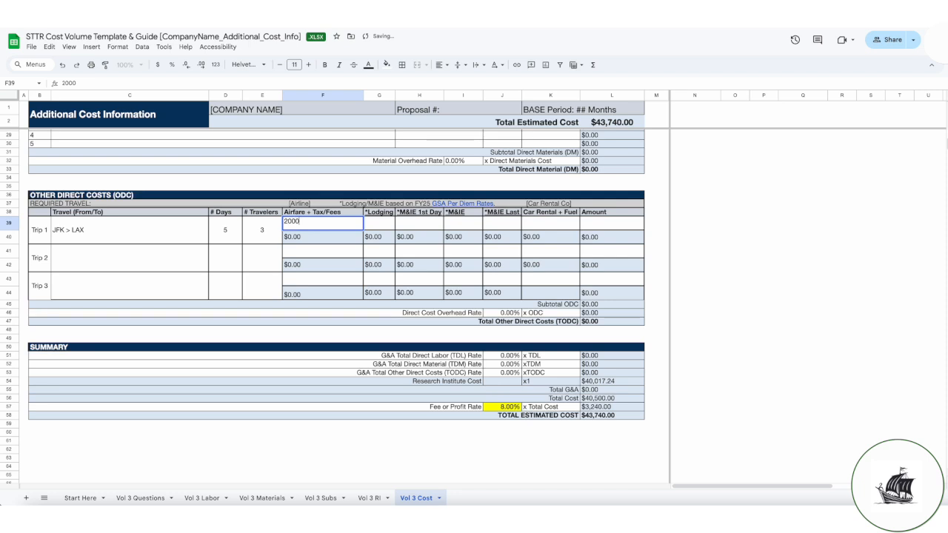
{"action": "key", "text": "Tab"}
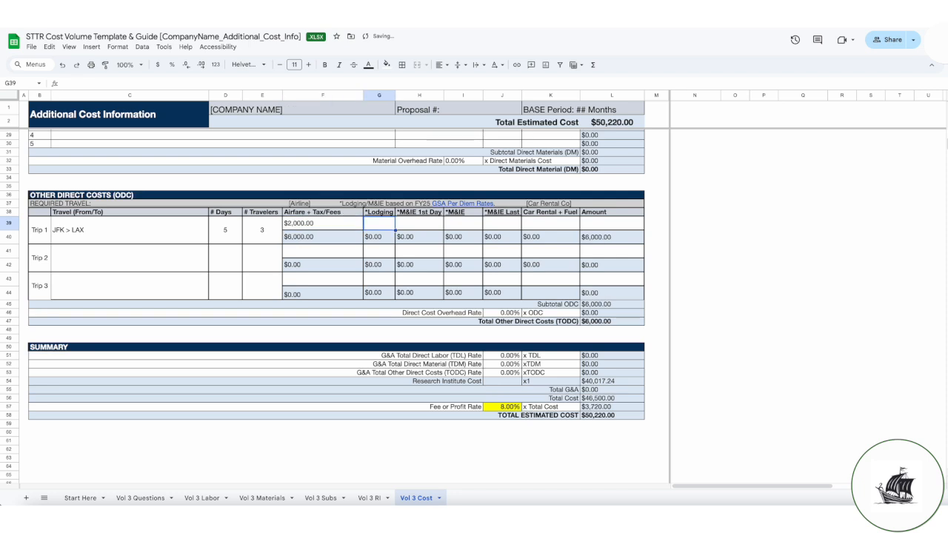
{"action": "type", "text": "191"}
{"action": "key", "text": "Tab"}
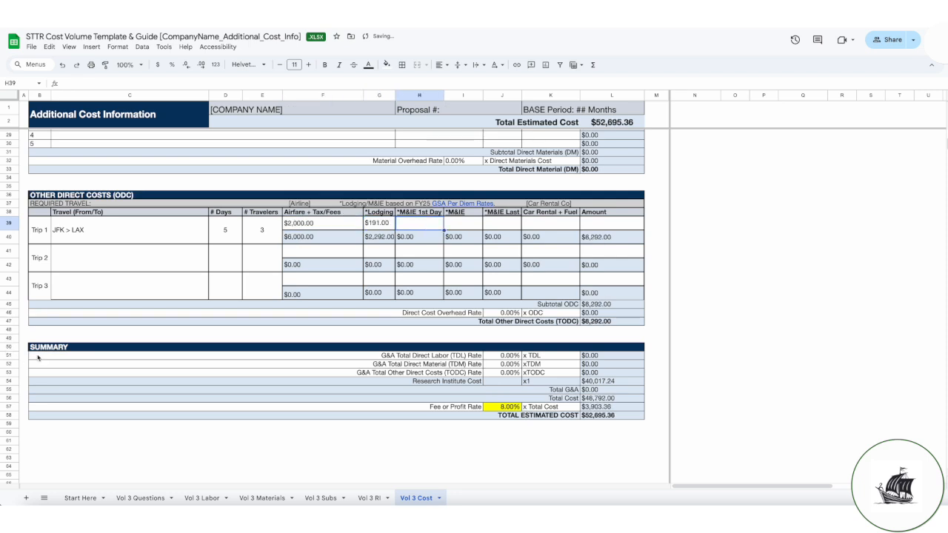
Step: Review the summary's G&A lines, fee or profit rate, Research Institute cost and total estimated cost
{"action": "left_click_drag", "start_coordinate": [38, 359], "coordinate": [590, 387]}
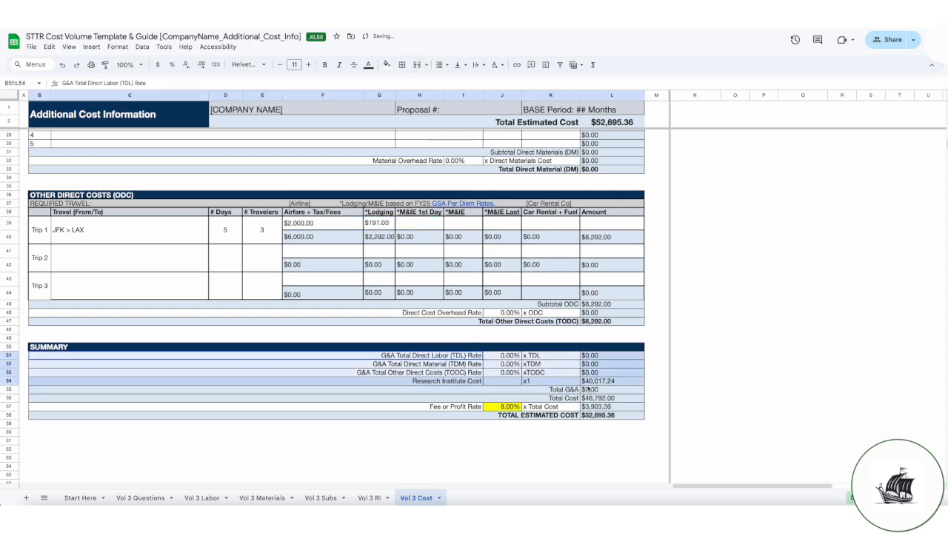
{"action": "left_click", "coordinate": [497, 408]}
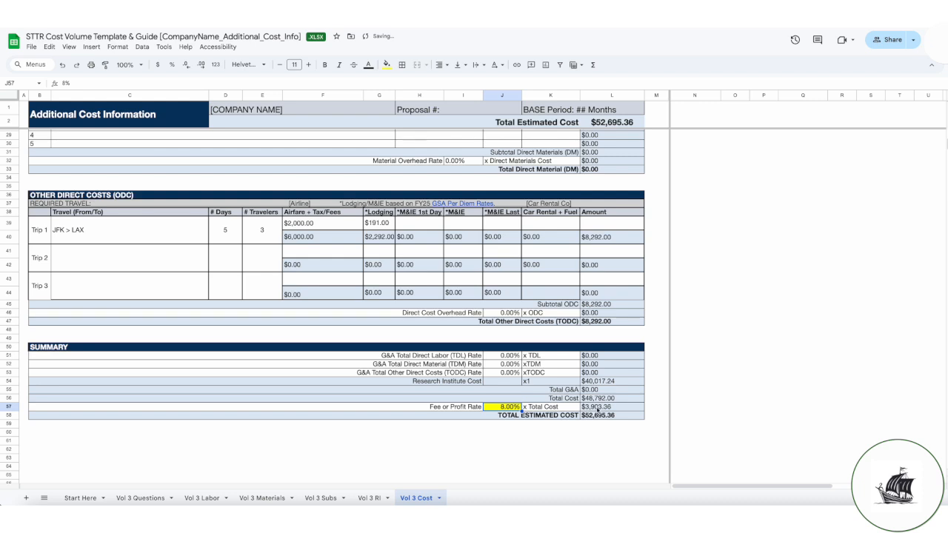
{"action": "left_click", "coordinate": [595, 383]}
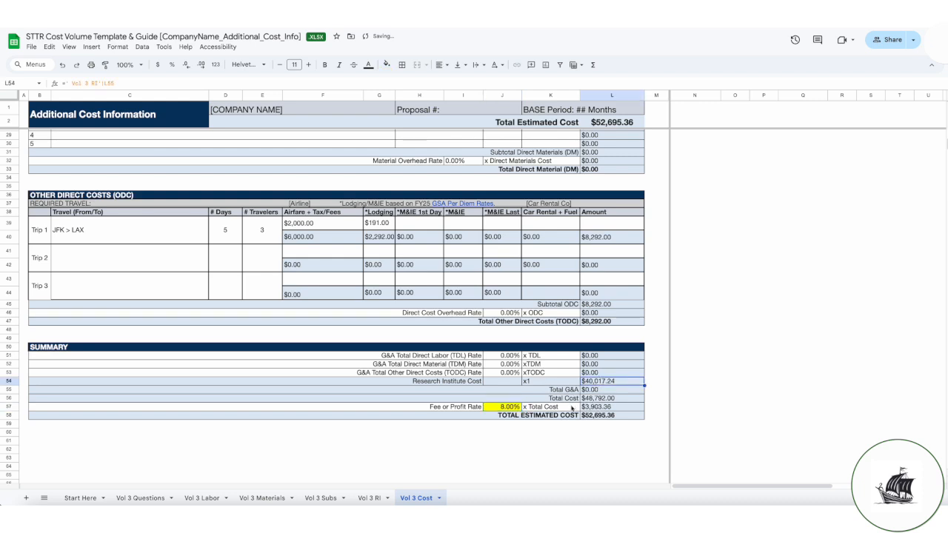
{"action": "key", "text": "Down"}
{"action": "key", "text": "Down"}
{"action": "key", "text": "Down"}
{"action": "key", "text": "Down"}
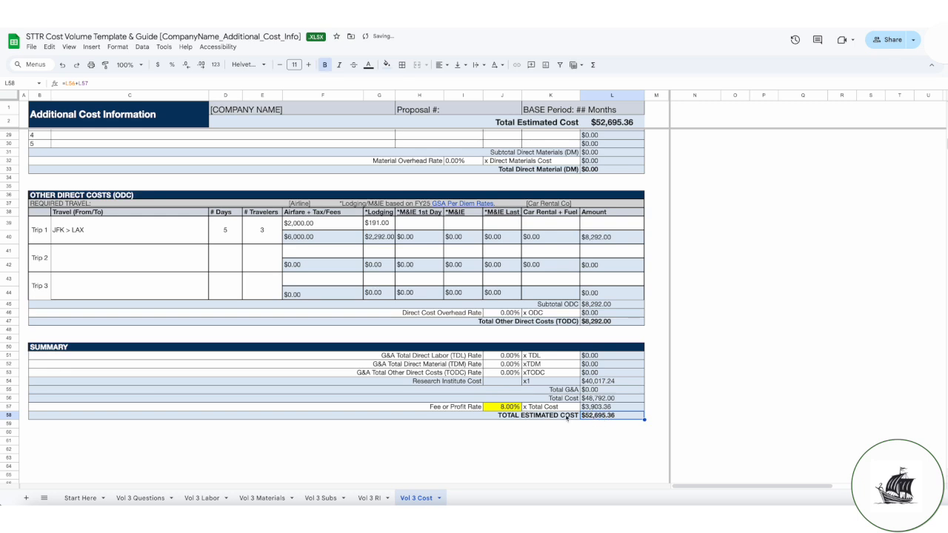
Step: Check the sheet header's company name, proposal number, base period and total estimated cost fields
{"action": "scroll", "coordinate": [451, 287], "scroll_direction": "up", "scroll_amount": 5}
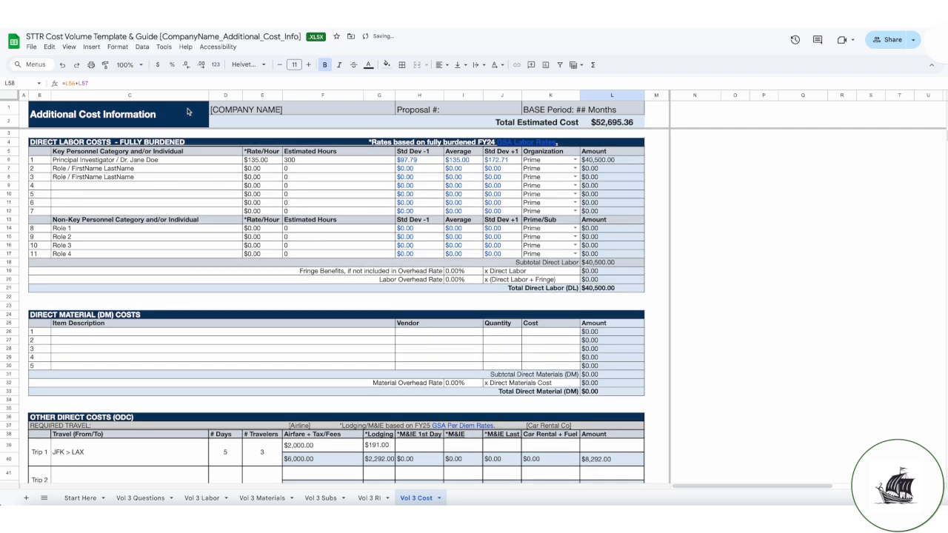
{"action": "left_click", "coordinate": [222, 108]}
{"action": "left_click_drag", "start_coordinate": [257, 110], "coordinate": [525, 129]}
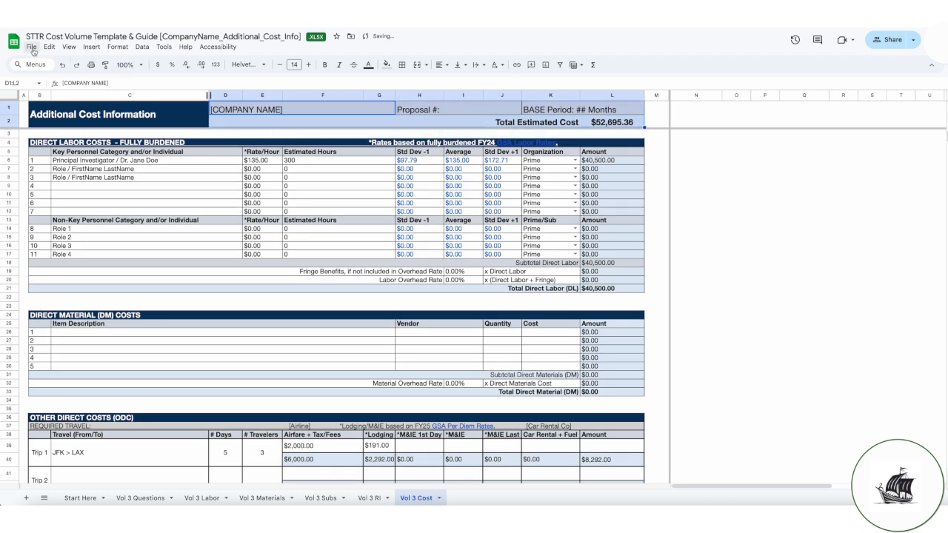
Step: Look at the available download formats for the workbook, including PDF, and close the list without downloading
{"action": "left_click", "coordinate": [31, 47]}
{"action": "mouse_move", "coordinate": [116, 175]}
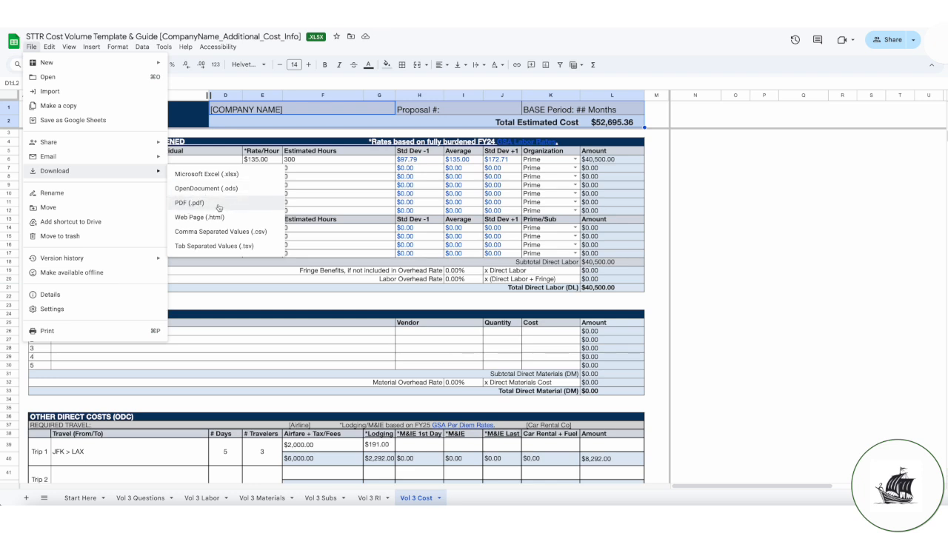
{"action": "left_click", "coordinate": [723, 244]}
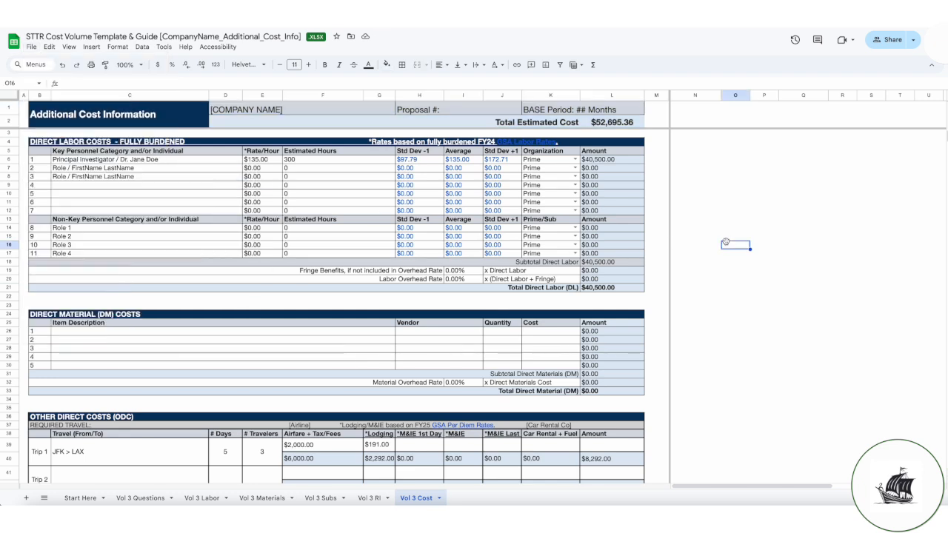
{"action": "left_click", "coordinate": [666, 214]}
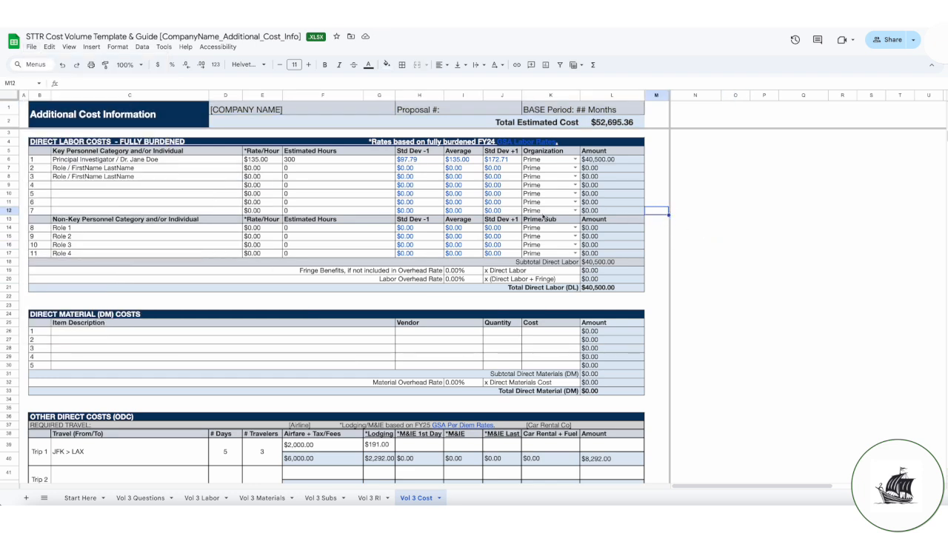